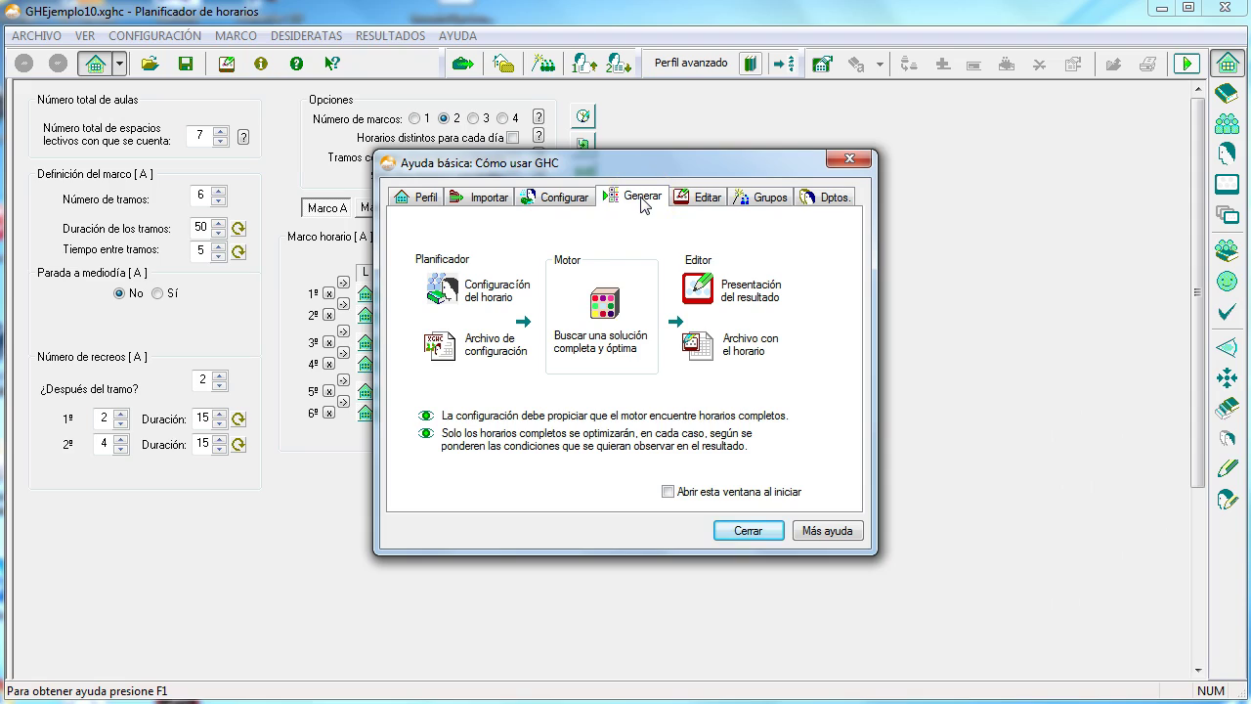
- Close the basic help and start generating a timetable, showing the engine's detailed result information
click(848, 159)
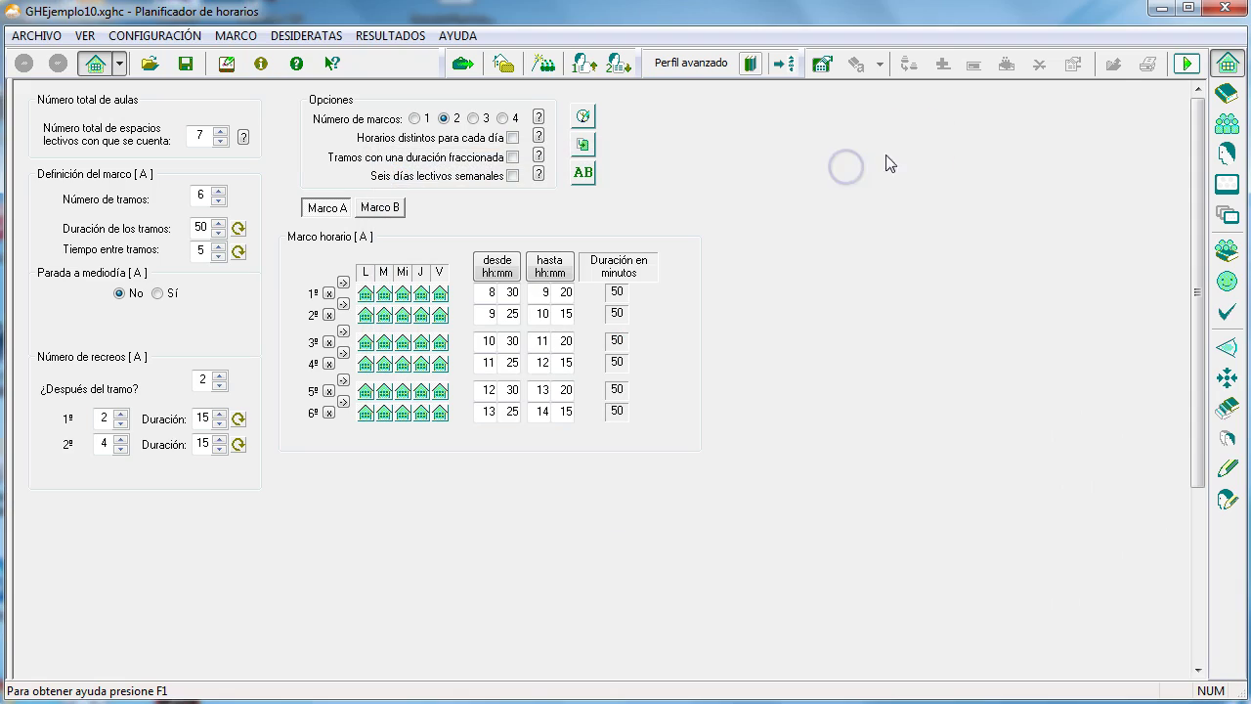
click(1187, 64)
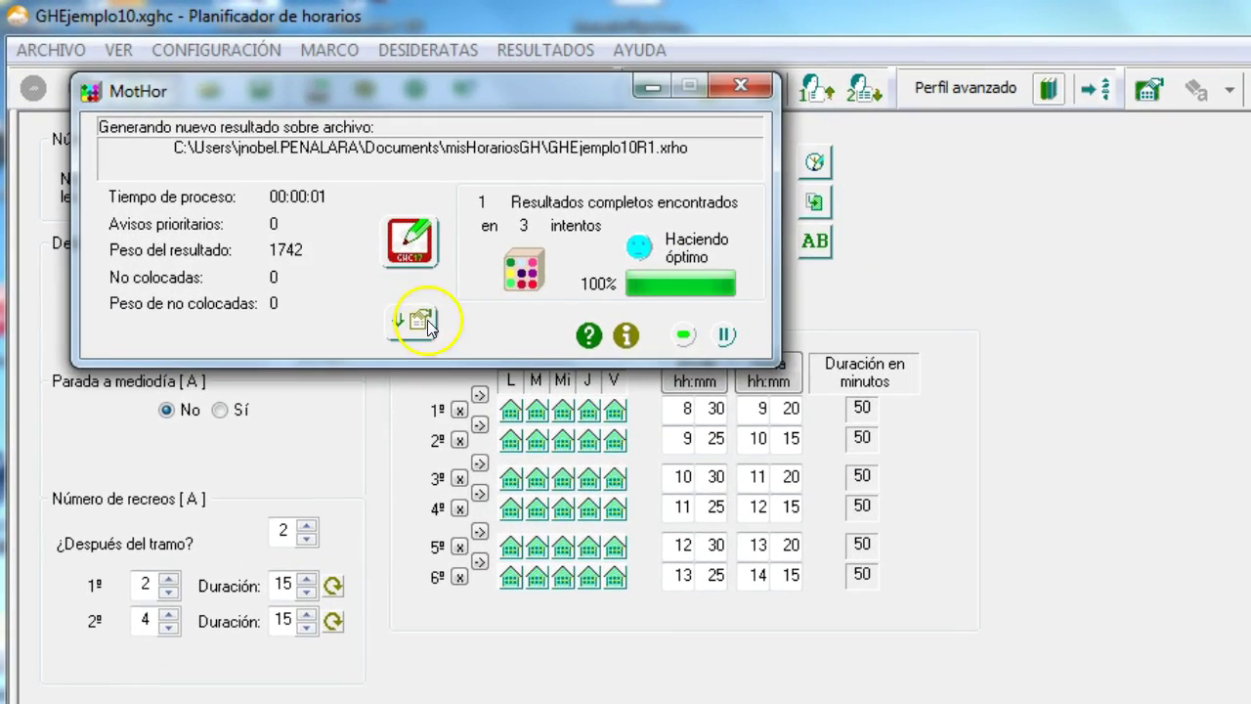
click(303, 230)
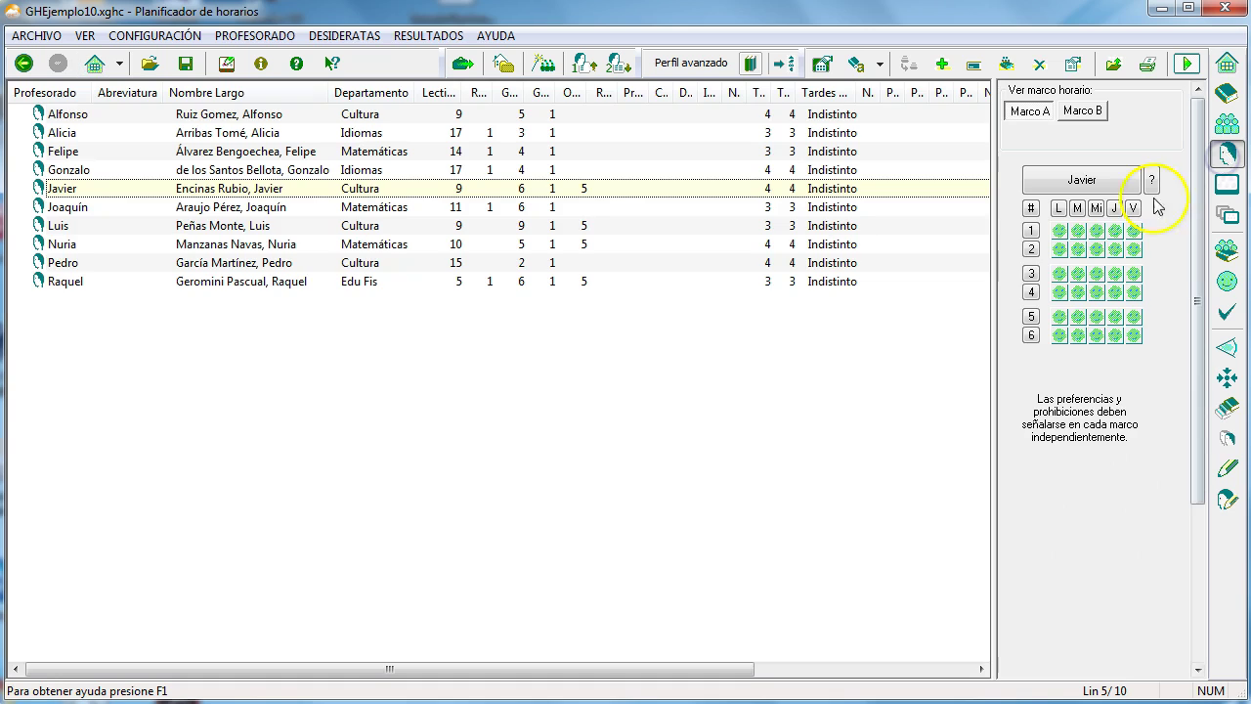
- Prohibit the fourth Monday period for the selected teacher in Marco A, and end the running generation to start a new one
click(1061, 294)
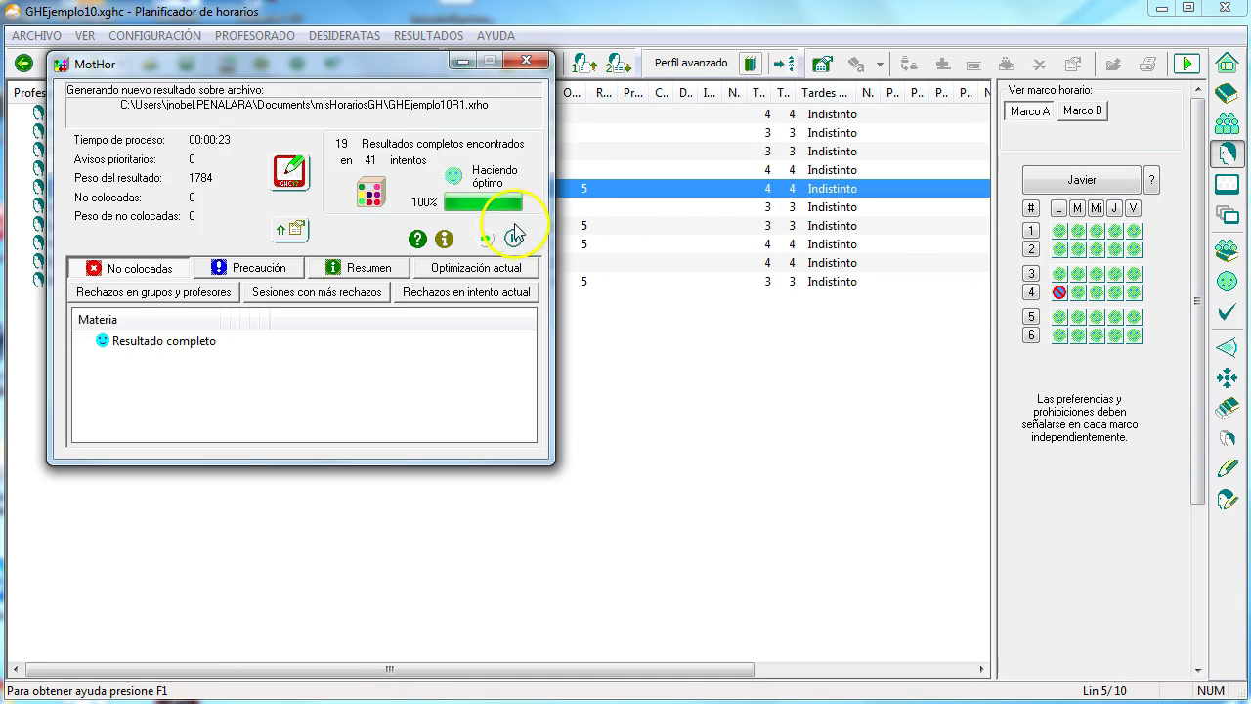
click(486, 239)
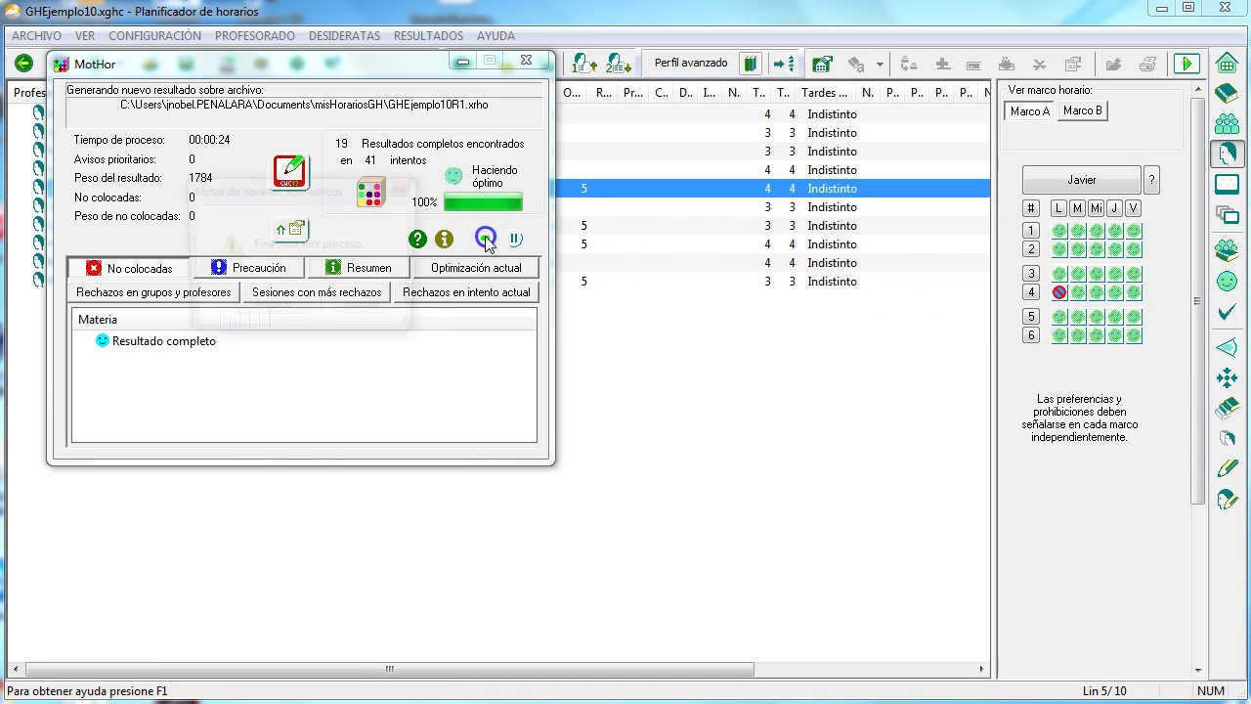
click(283, 318)
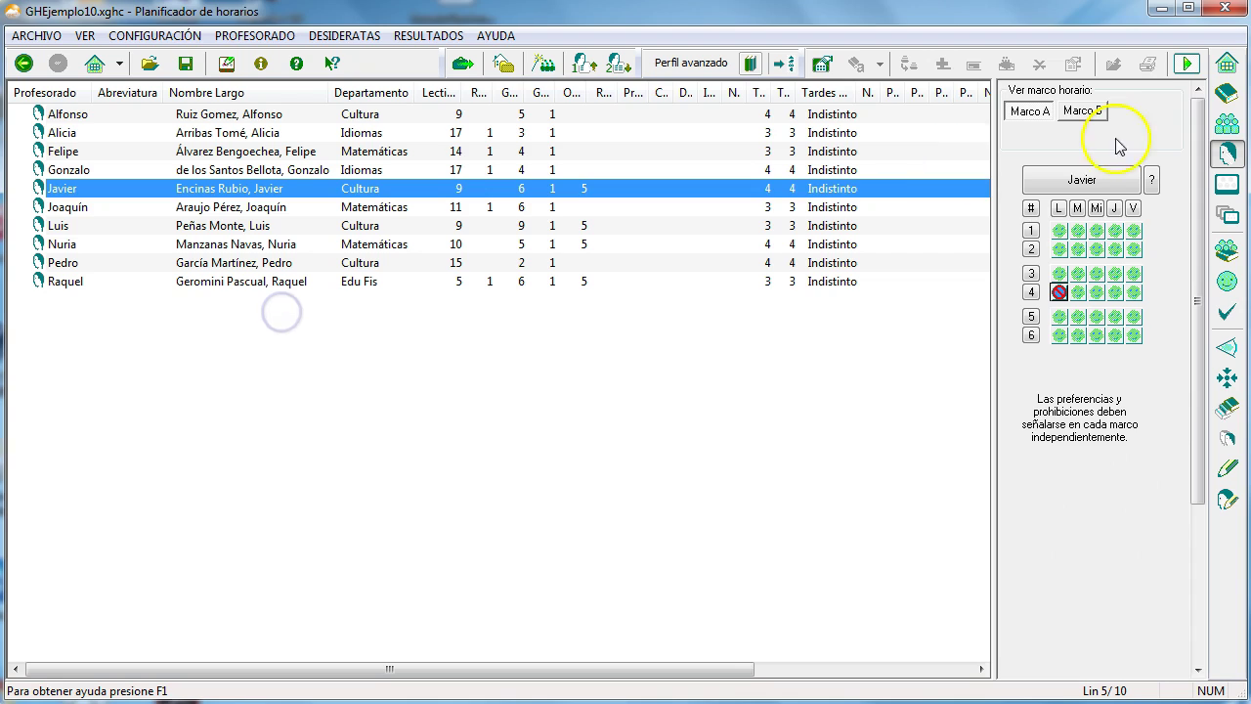
click(1185, 70)
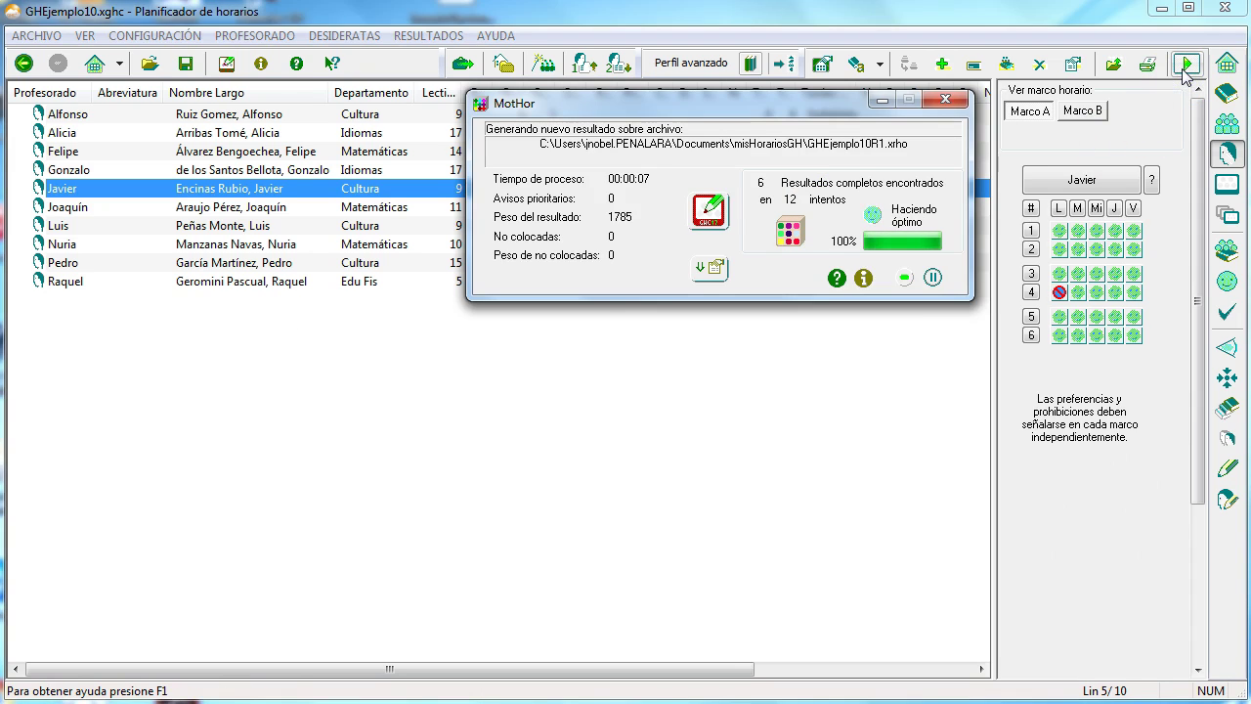
- Open the program help and consult the topic on MotHor - Motor de Horarios
click(543, 39)
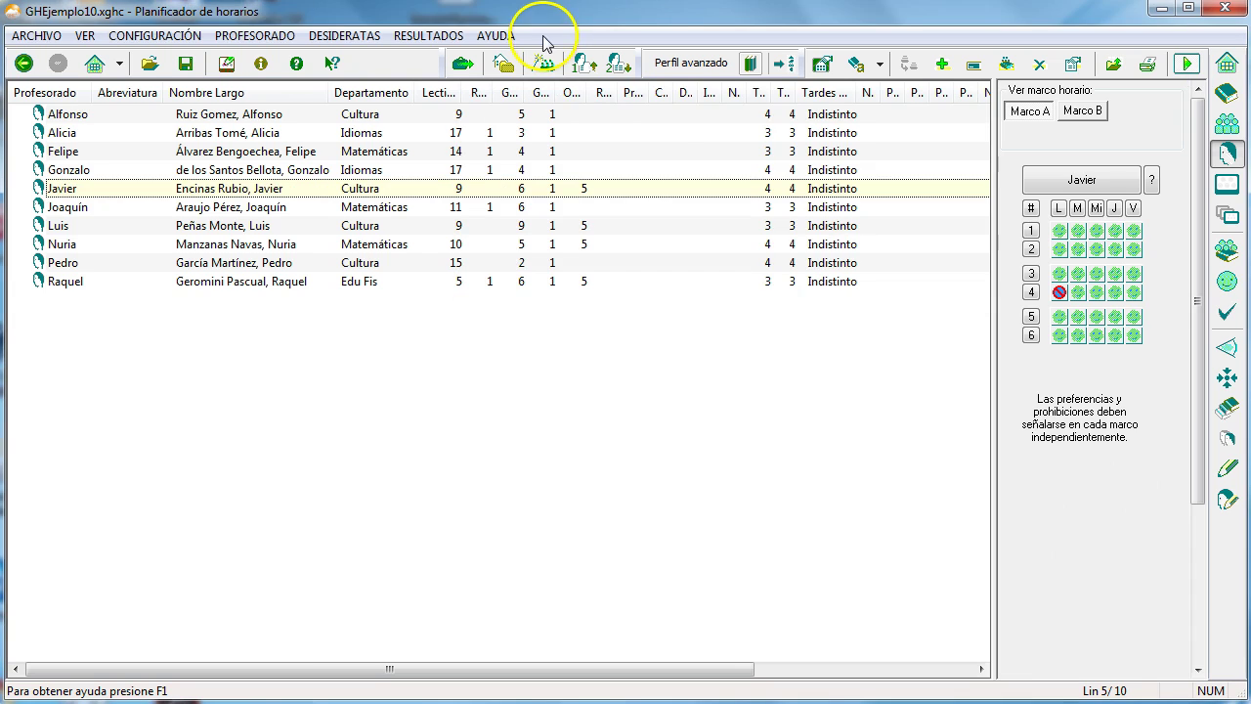
click(499, 35)
click(527, 87)
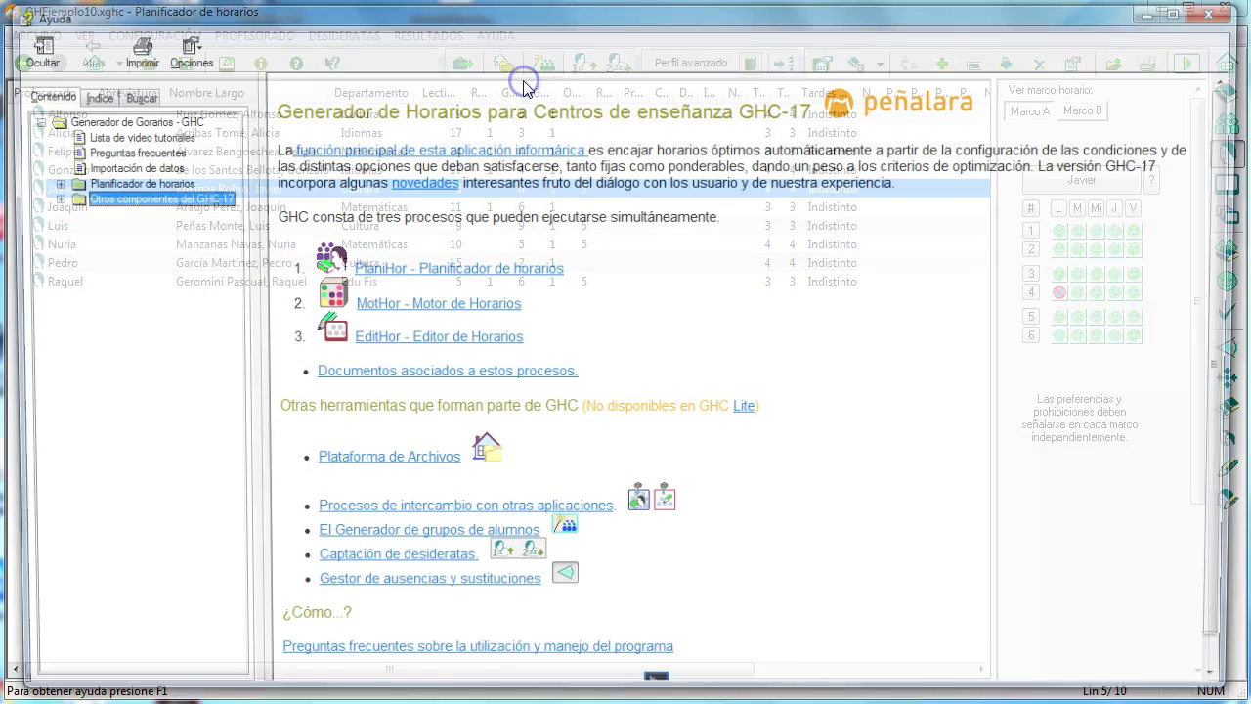
click(441, 302)
click(313, 245)
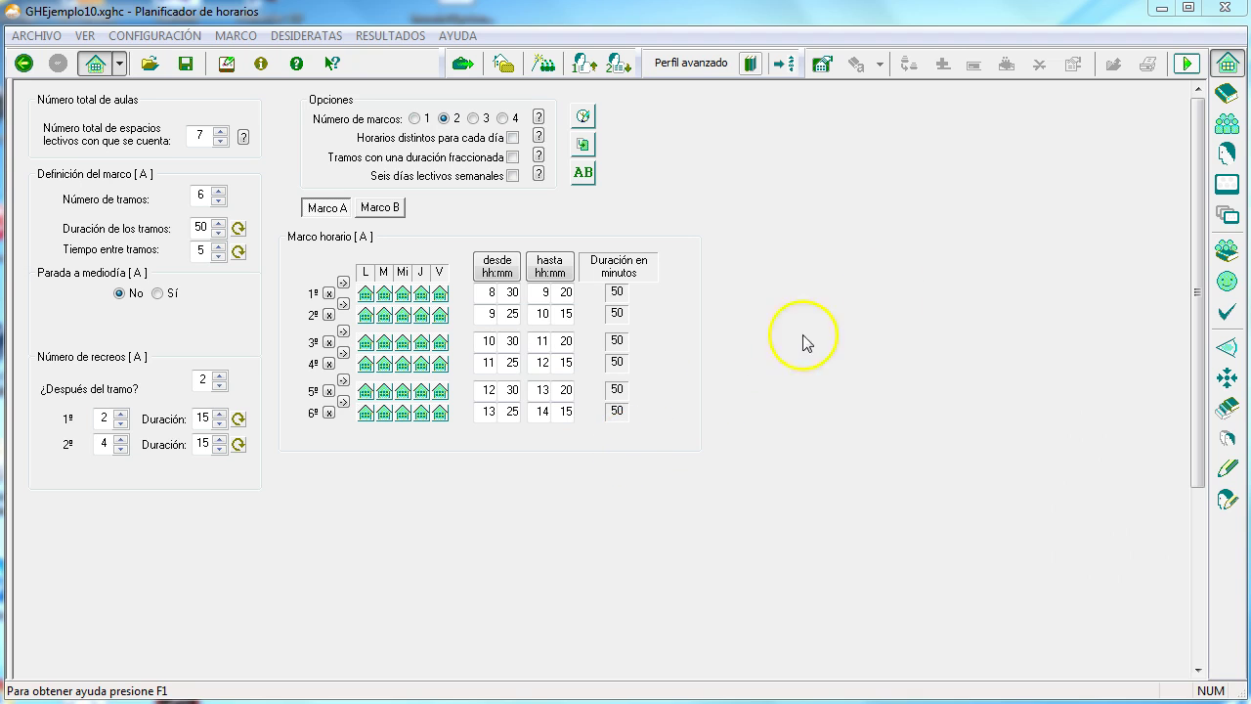
- Launch four simultaneous timetable engine sessions for the configuration, accepting each additional session
click(1186, 64)
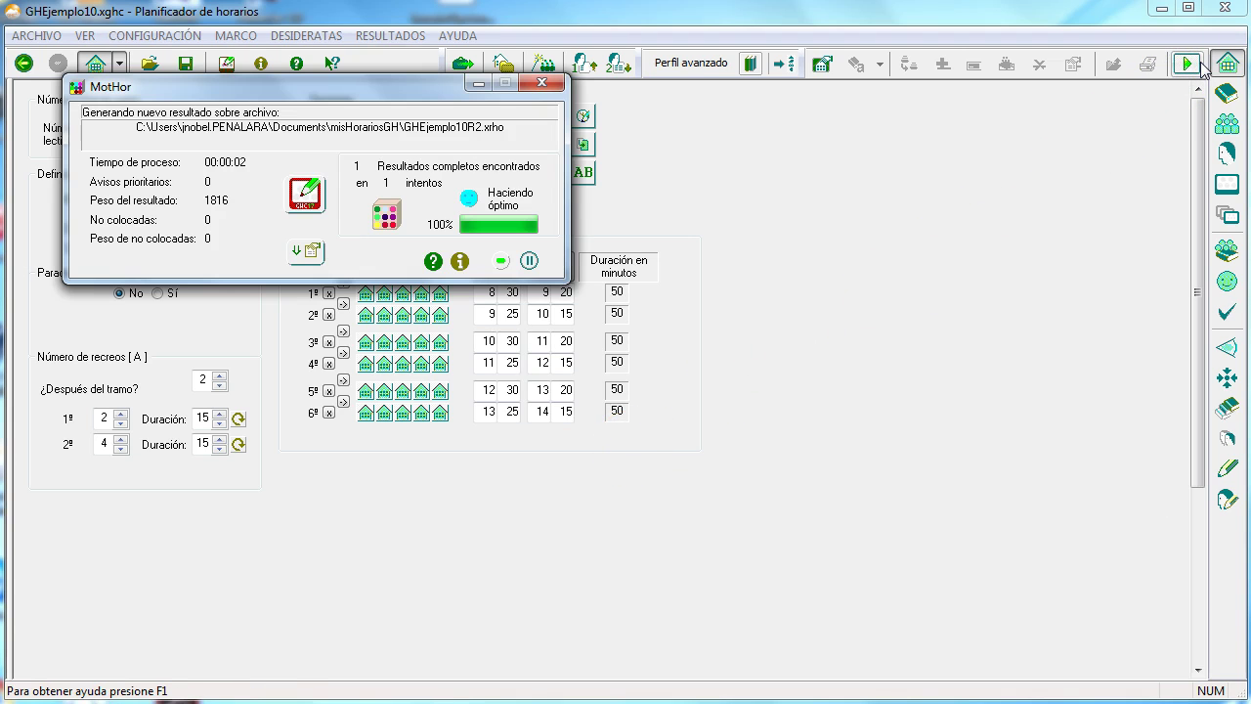
click(1195, 63)
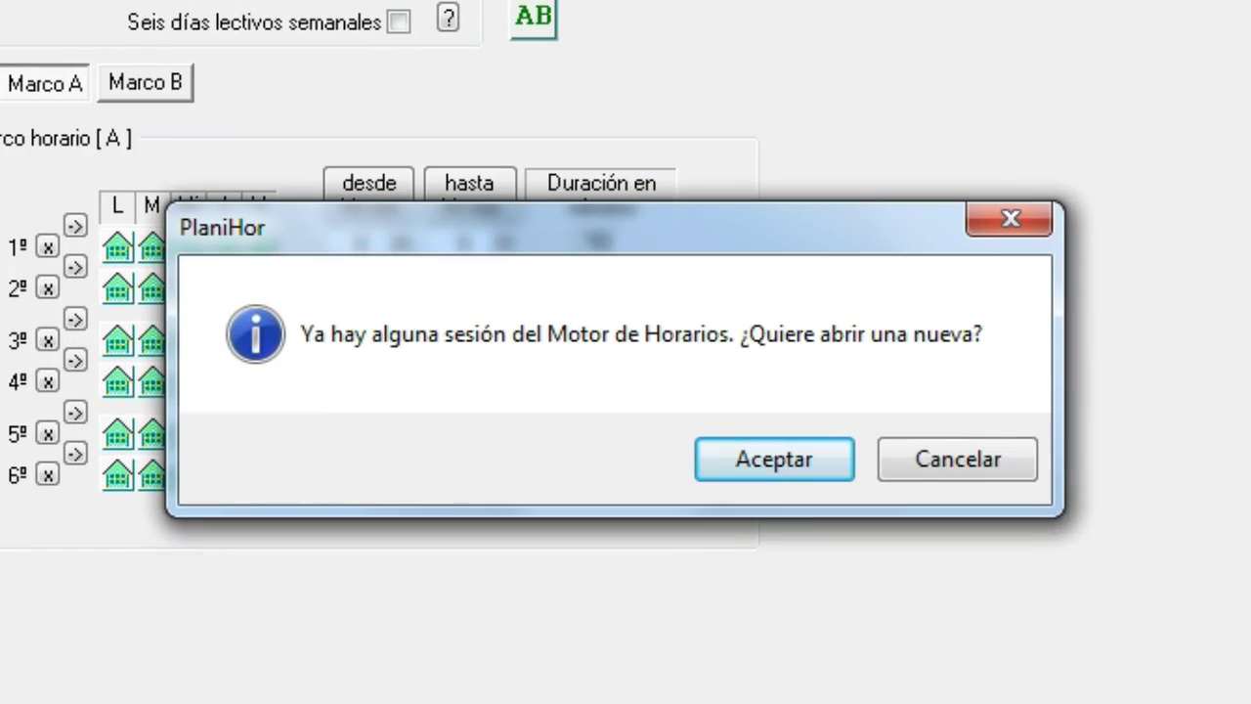
click(774, 459)
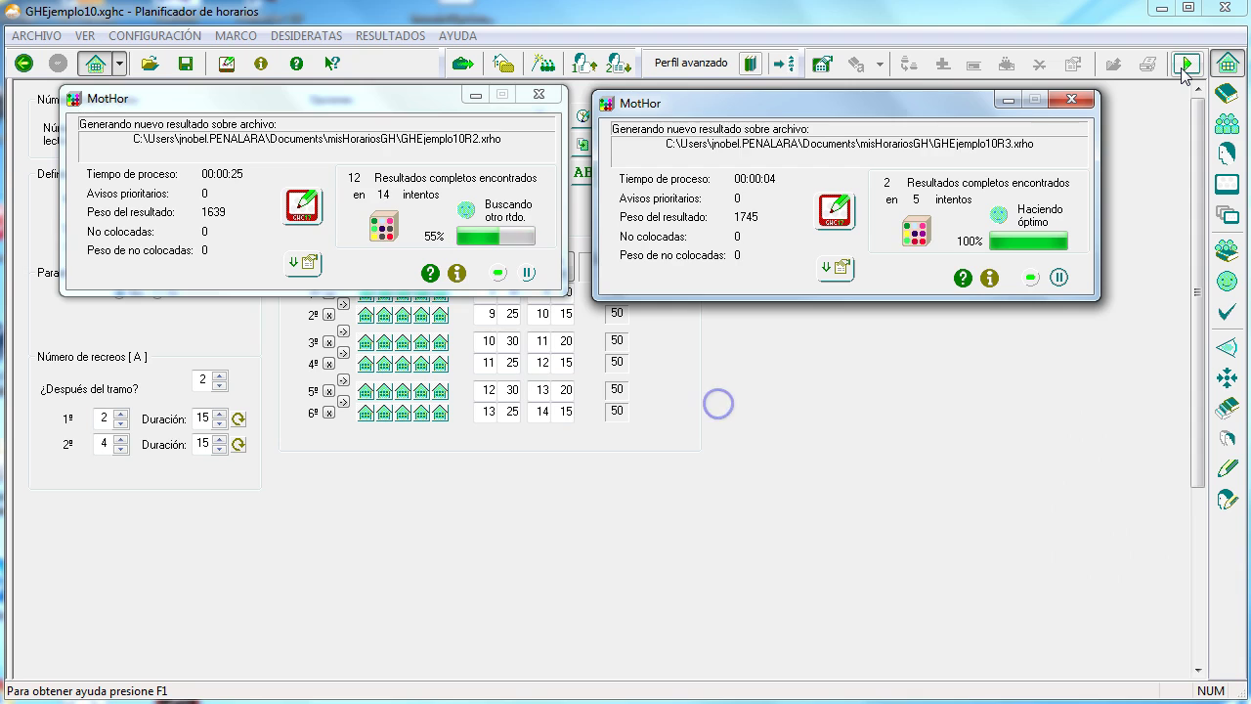
click(1185, 65)
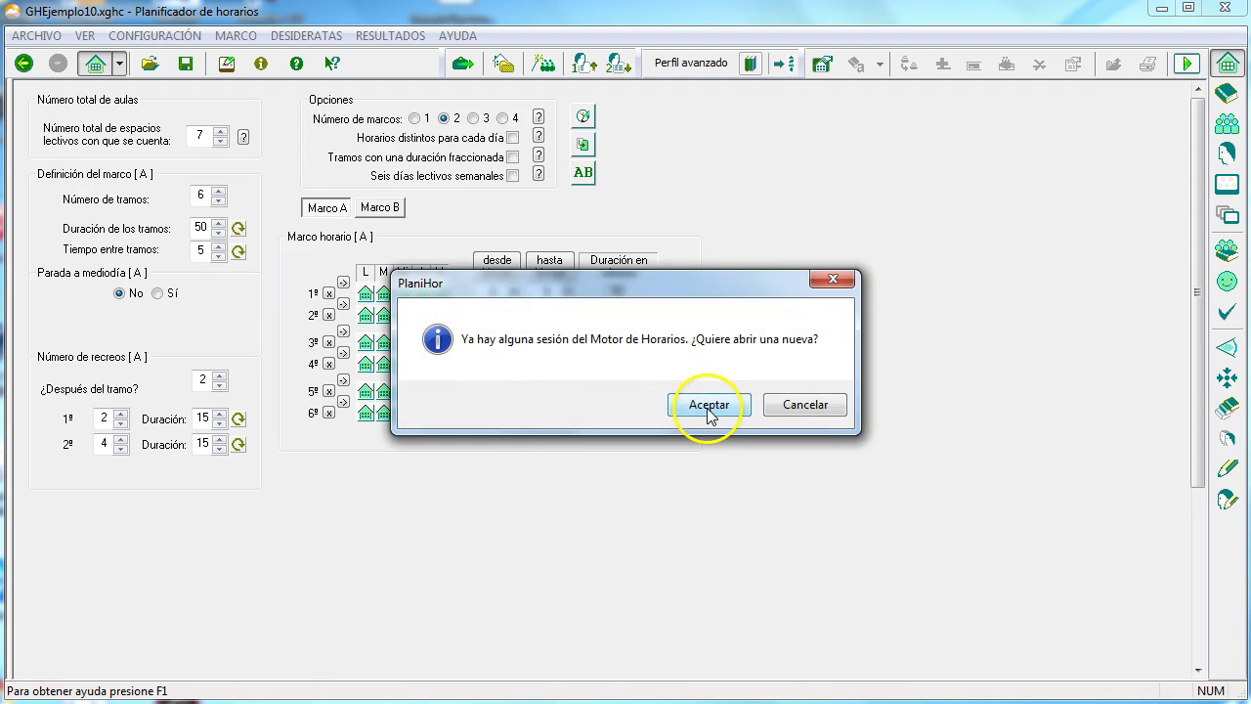
click(711, 405)
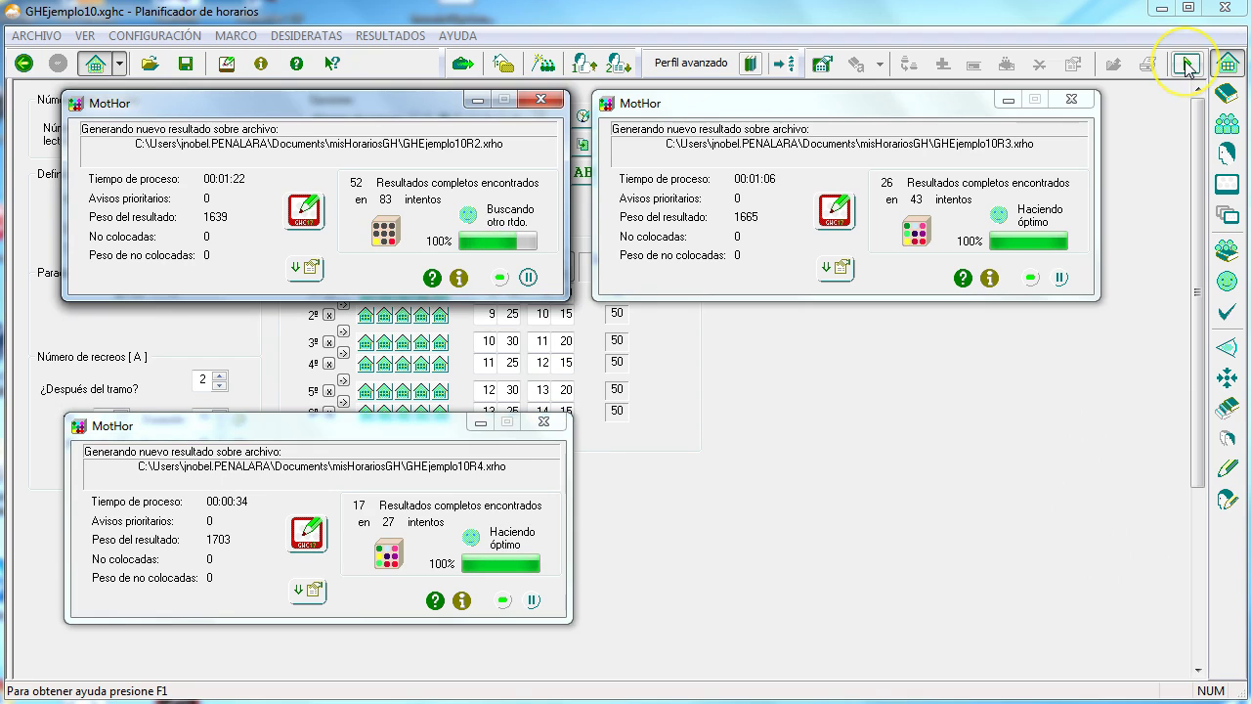
click(1187, 64)
click(709, 404)
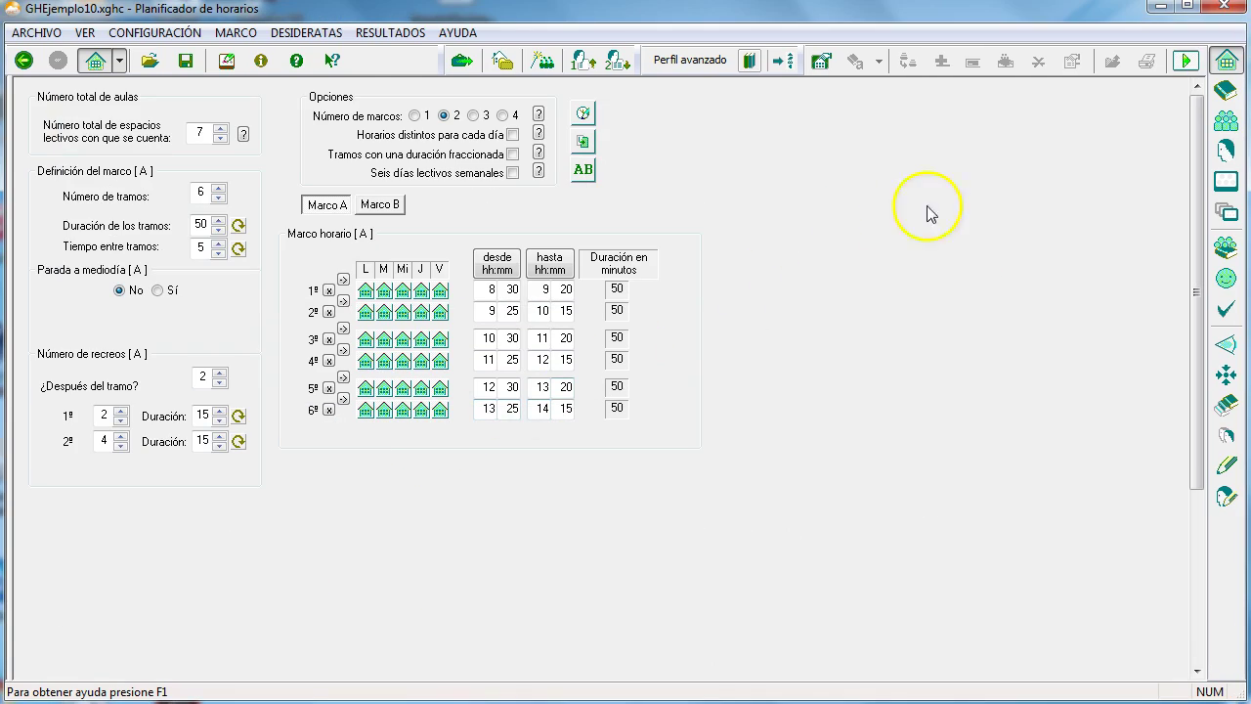
- Start another timetable generation and expand its detailed result information
click(1178, 69)
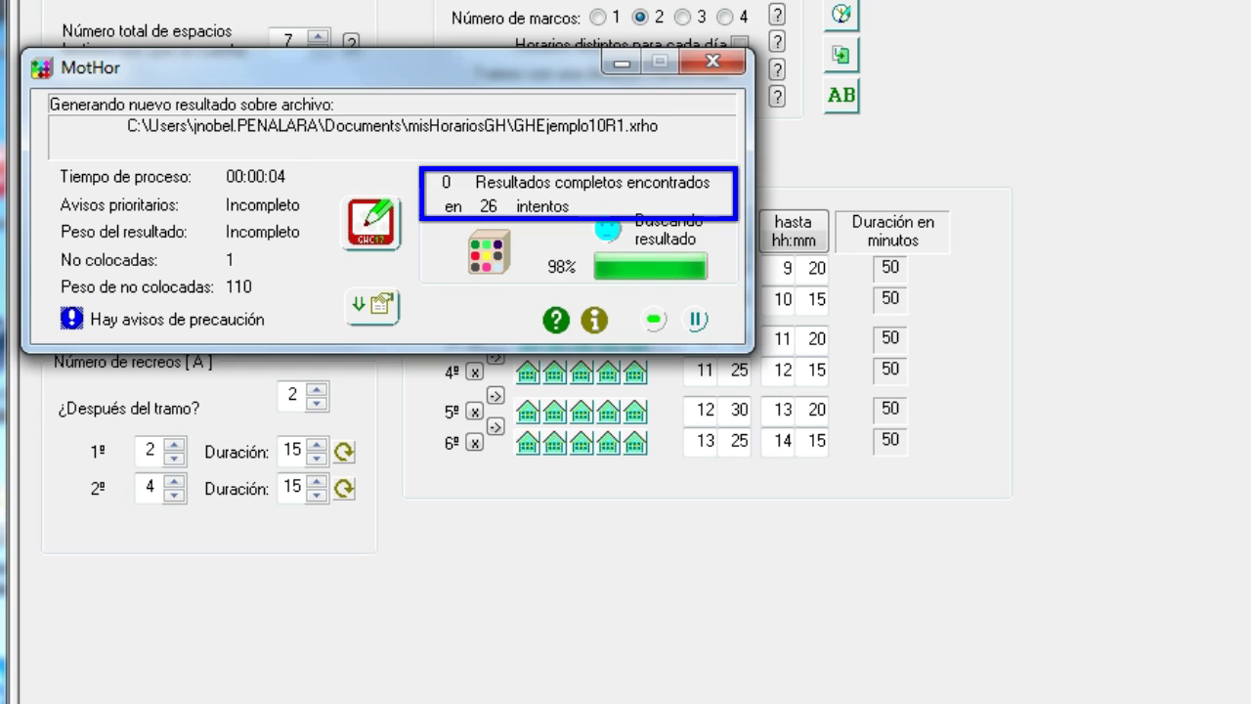
click(387, 307)
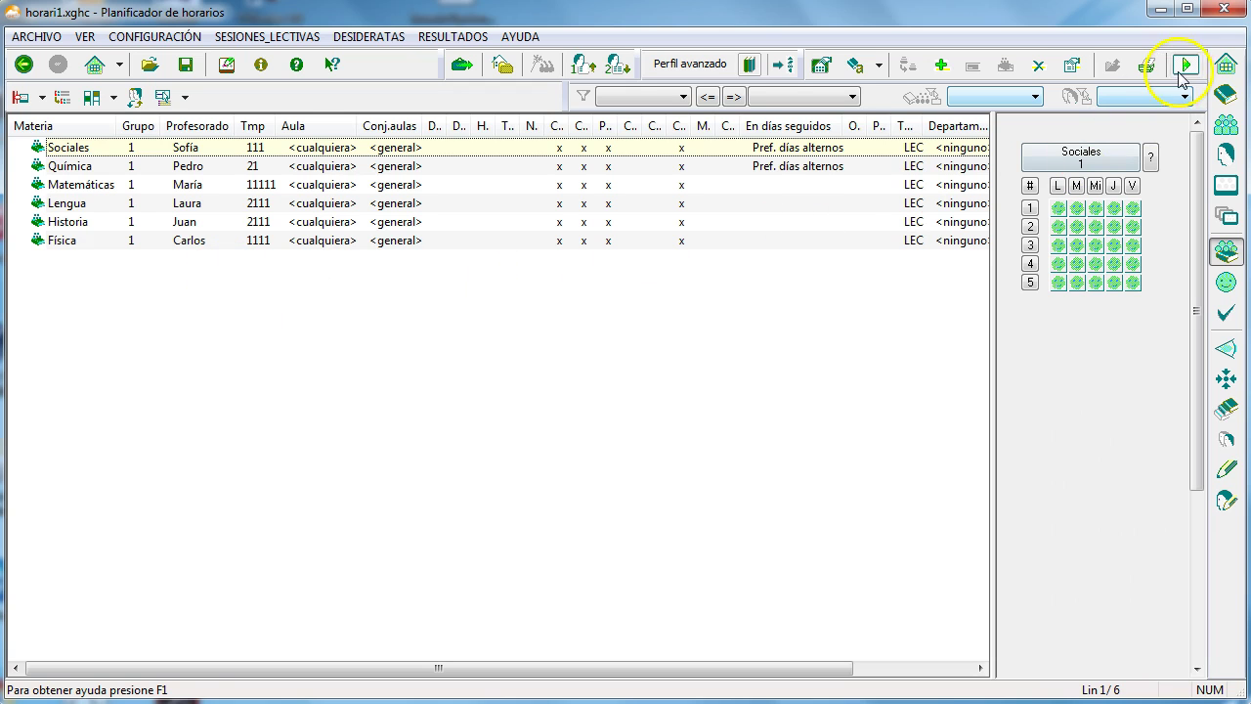
- Generate a timetable from the horari1 configuration with only group 1's lessons assigned
click(1186, 66)
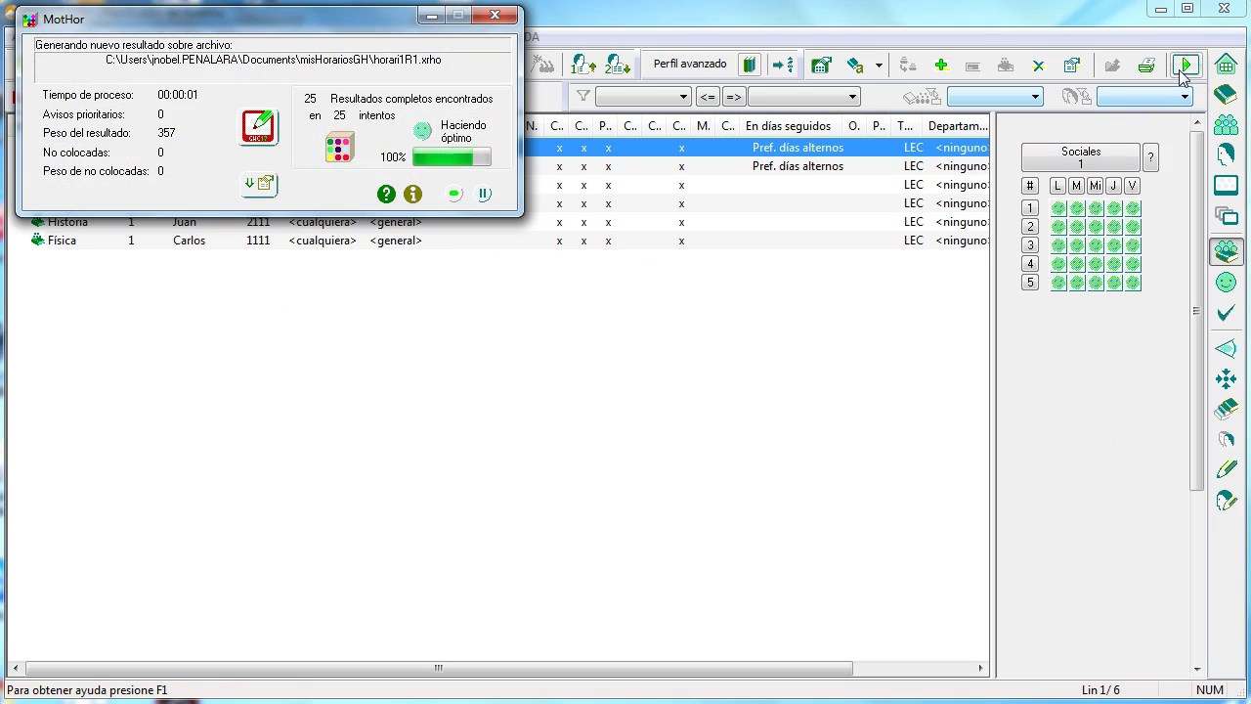
- Add a Física lesson for group 2 with group 1's Química teacher, distribution 111, any classroom and the general classroom set
click(161, 244)
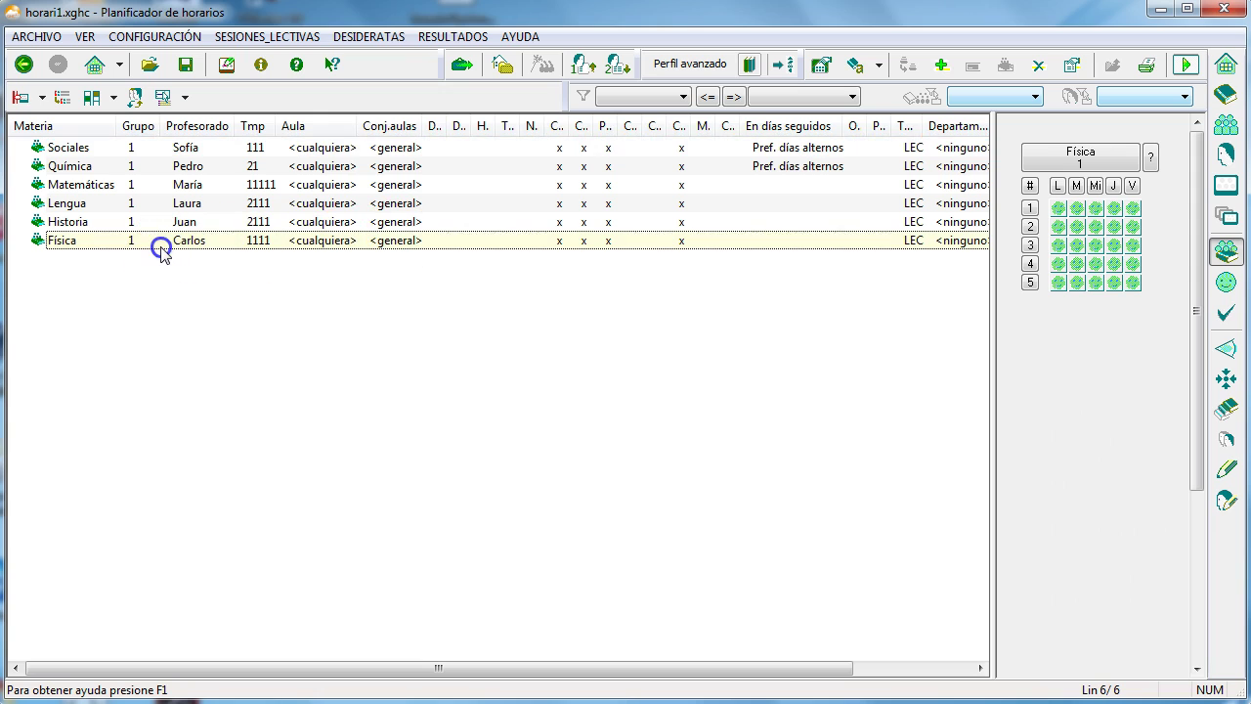
double_click(159, 342)
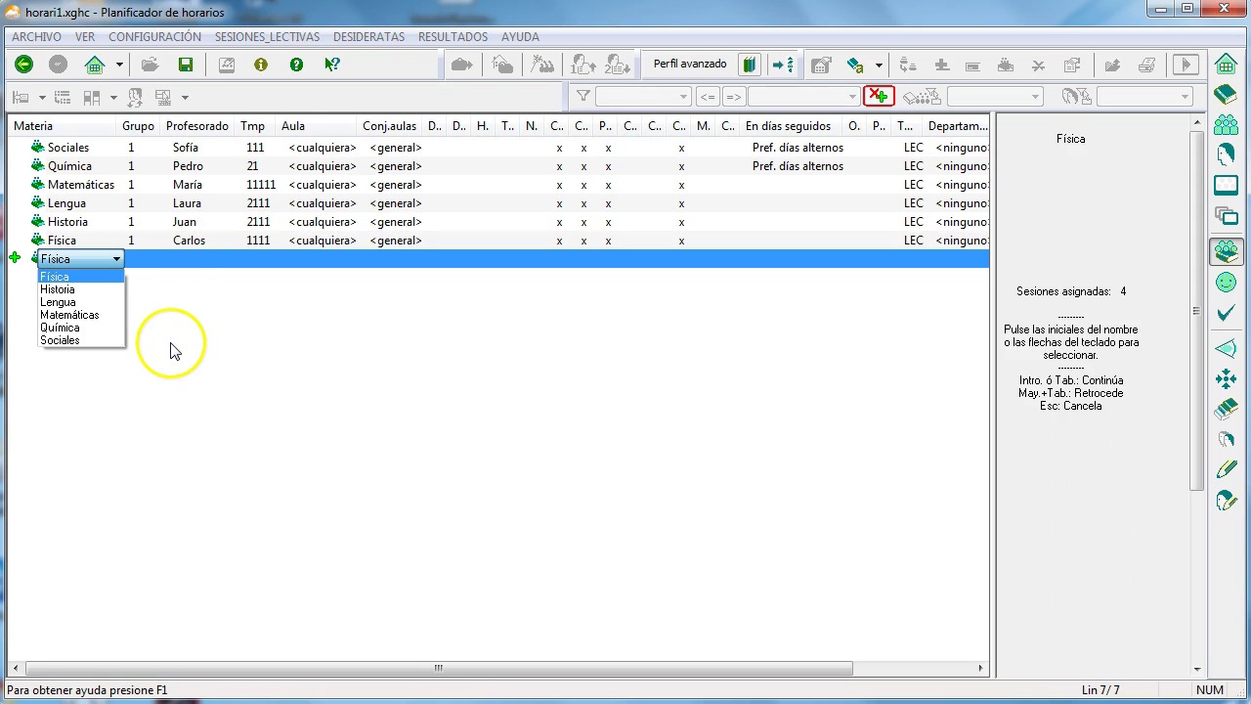
key(Return)
key(Down)
key(Return)
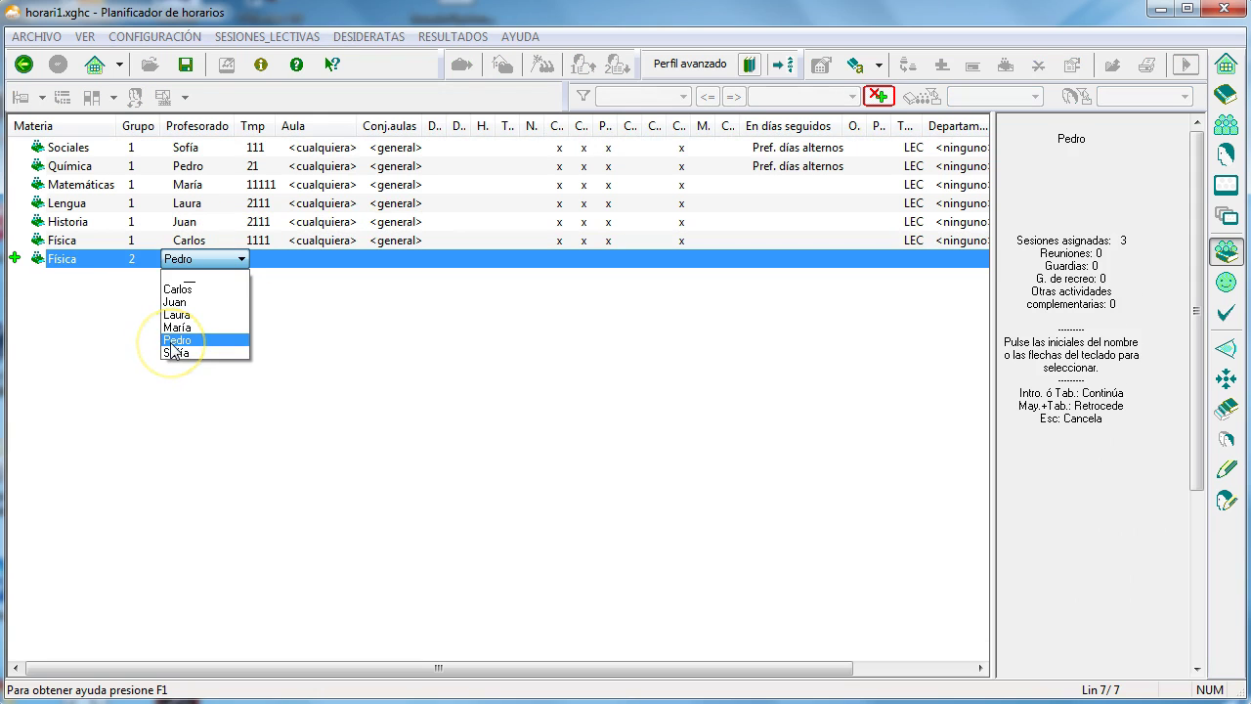
key(Return)
key(Return)
key(Return)
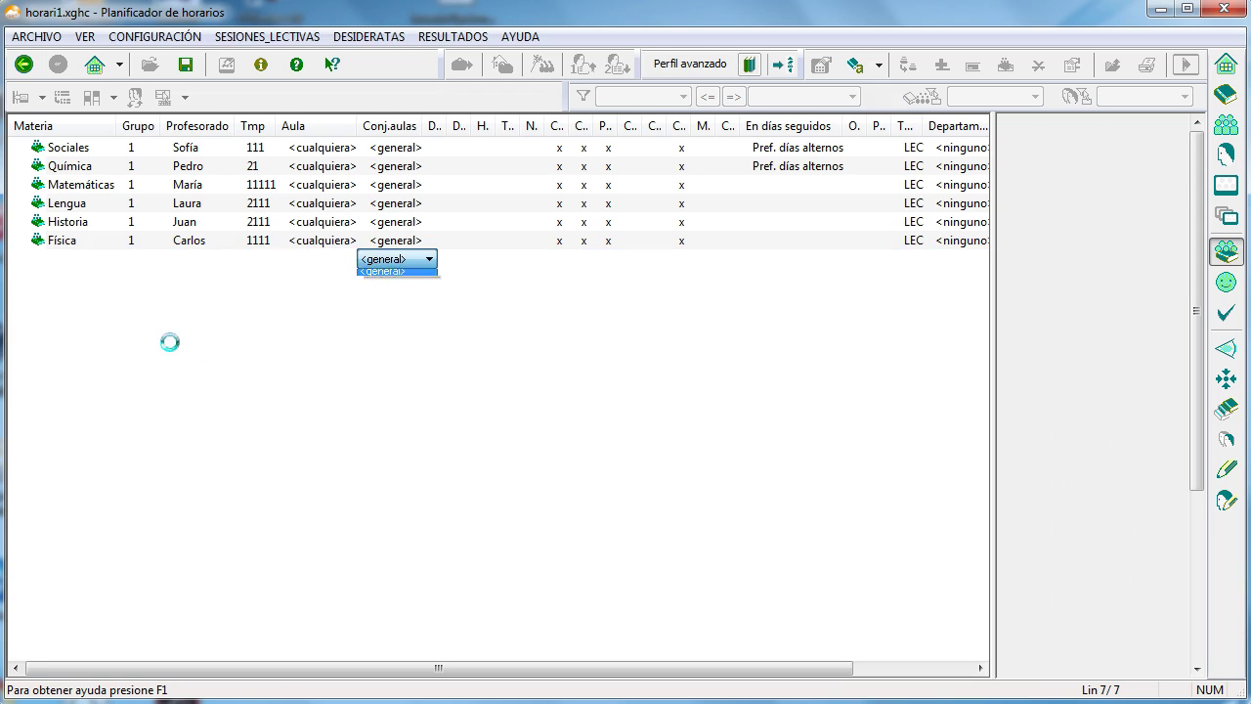
key(Return)
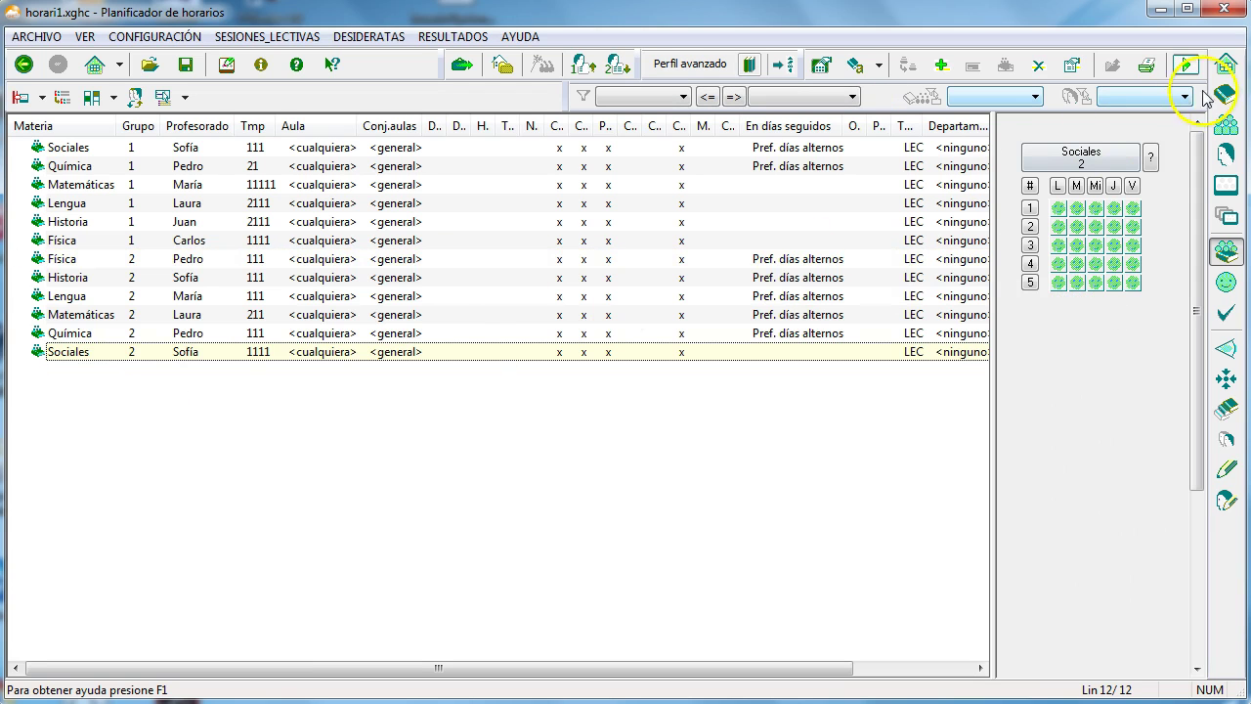
- Generate a new timetable from horari1 with the lessons of groups 1 and 2
click(1186, 65)
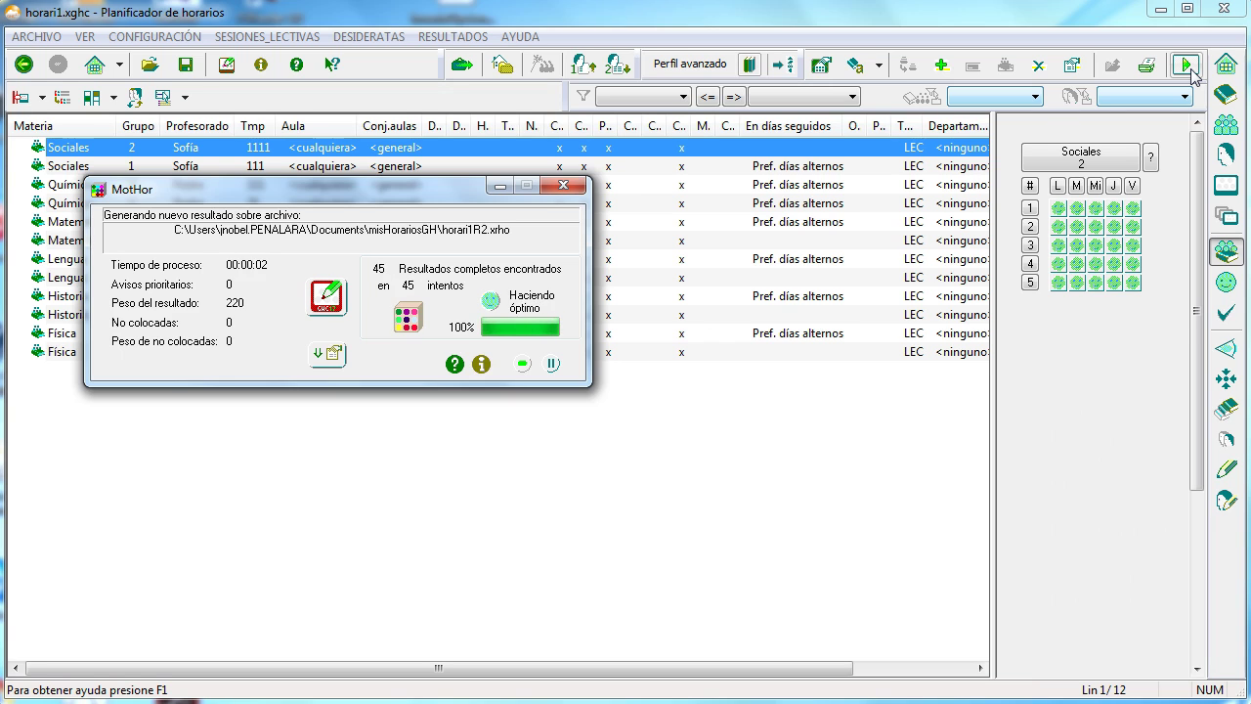
click(103, 396)
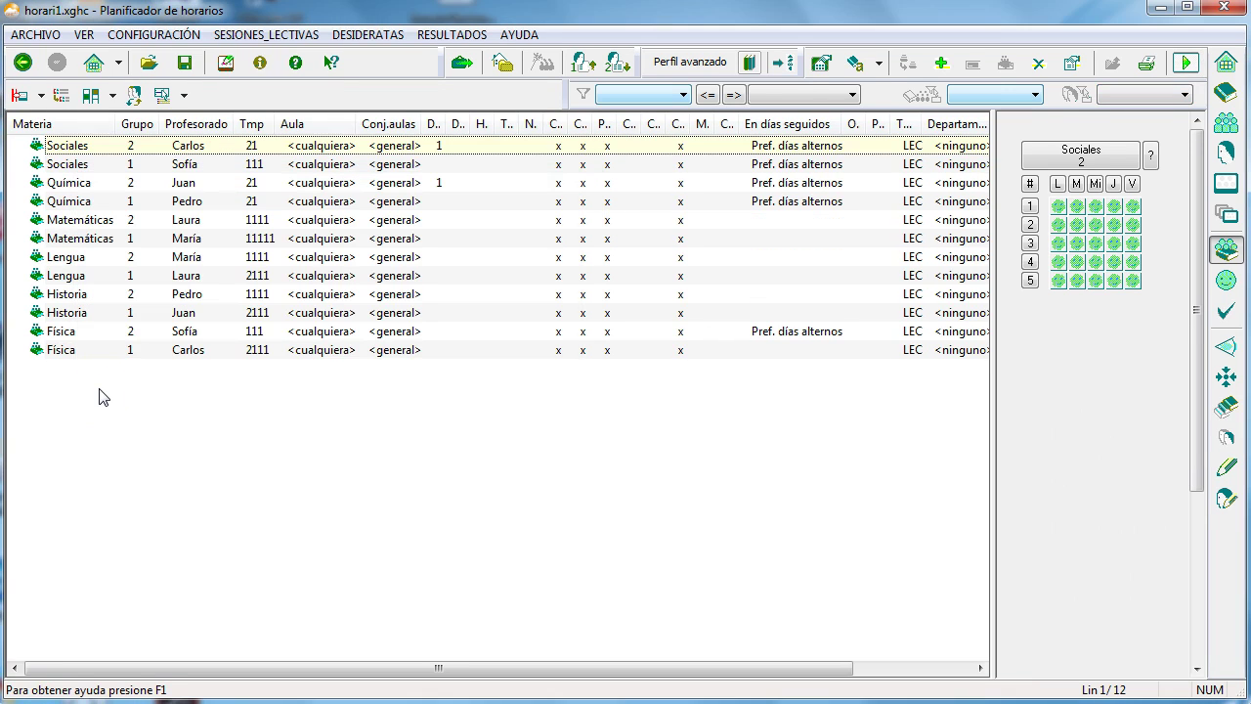
- Validate the horari1 configuration and expand every category of validation messages to read the warnings, error and information
click(1224, 311)
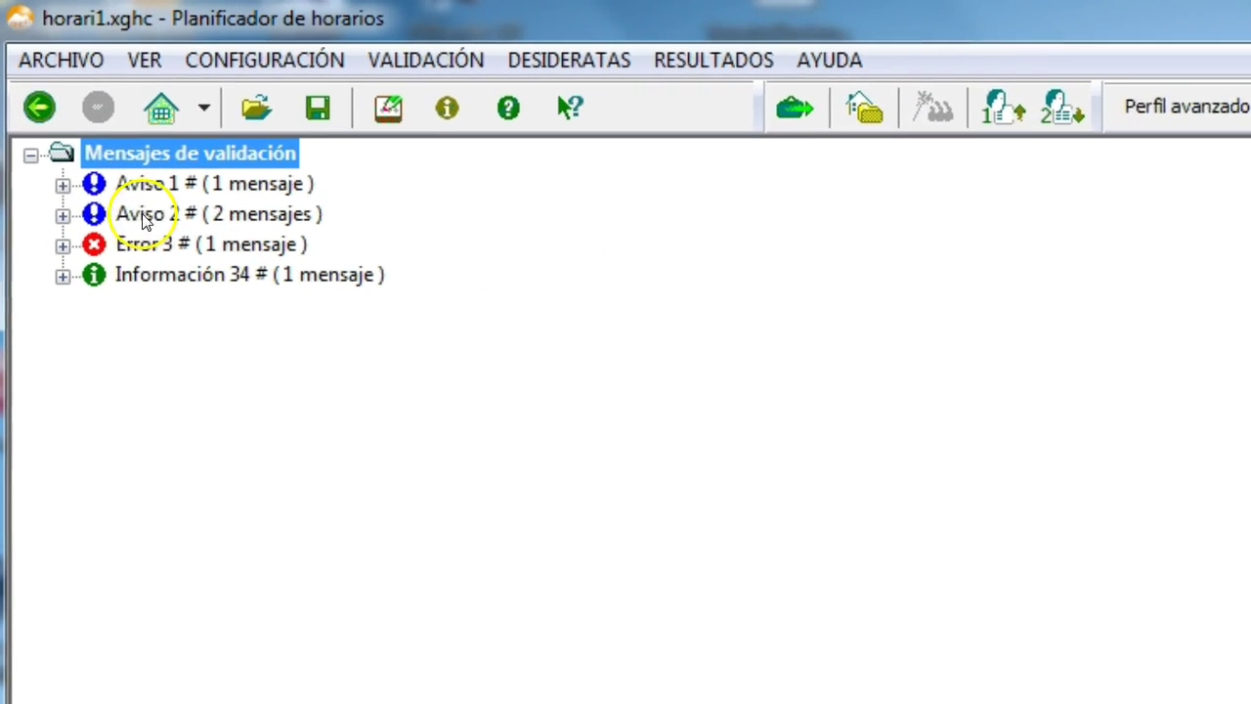
click(63, 186)
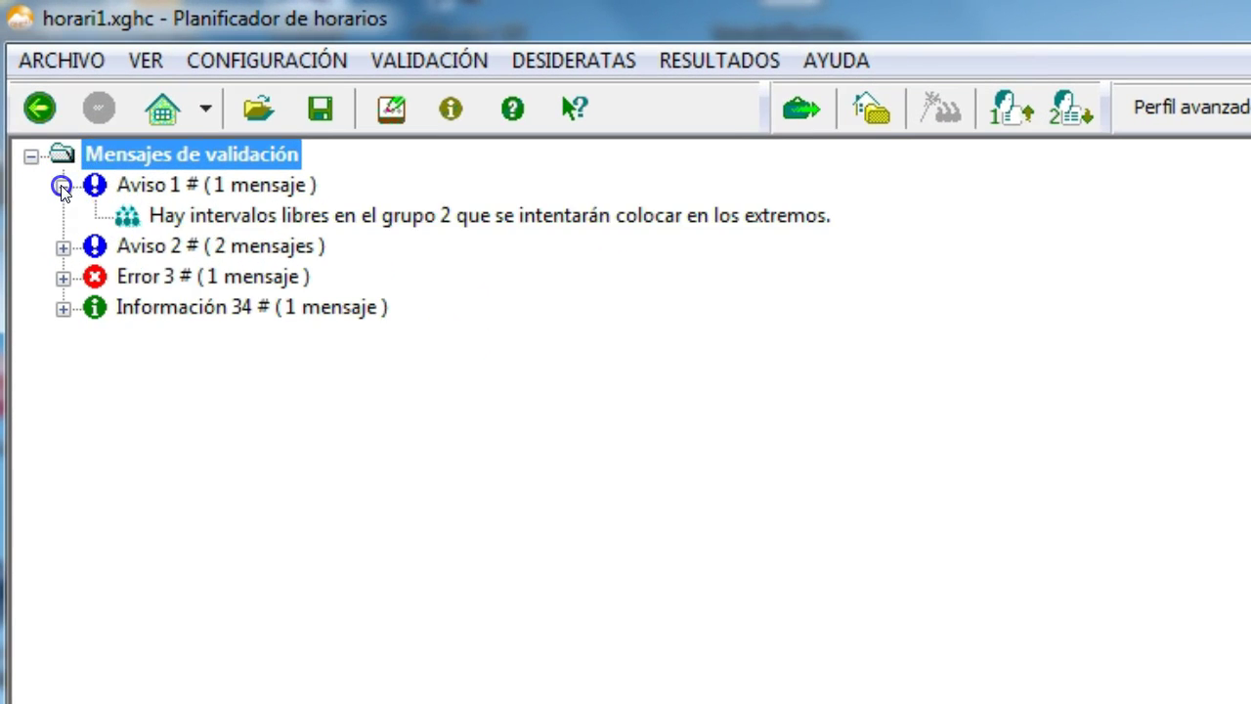
click(62, 248)
click(63, 339)
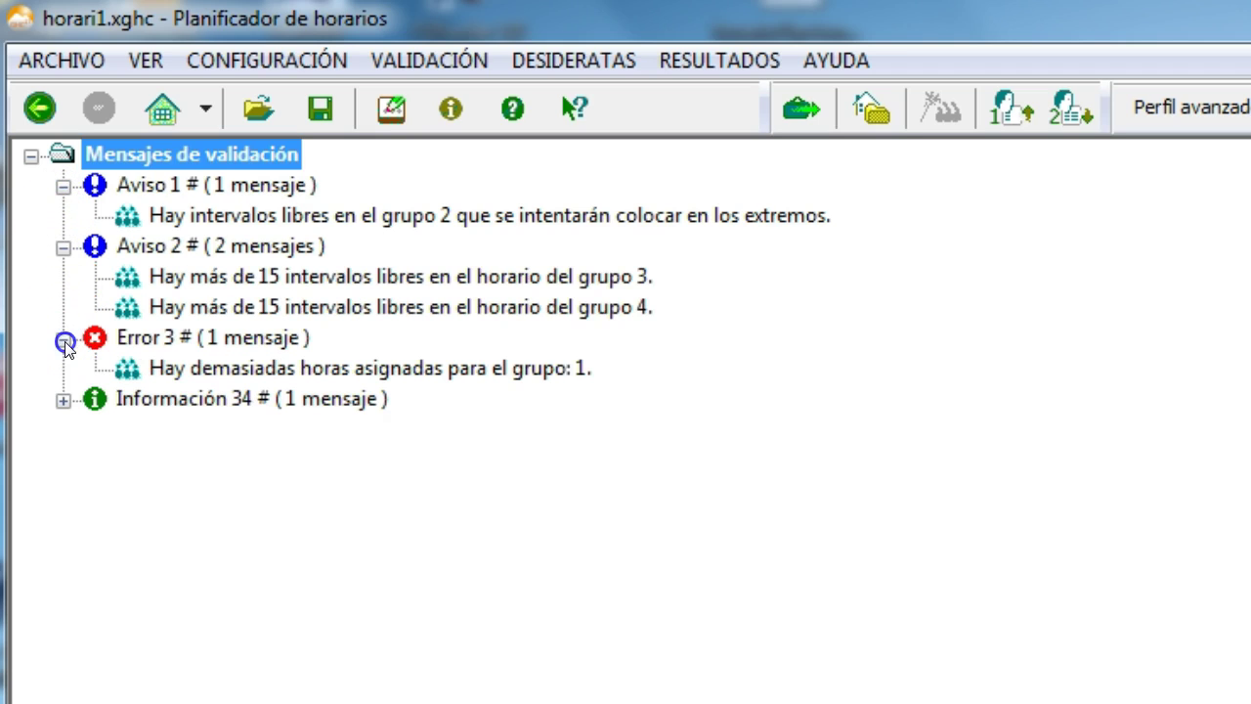
click(63, 401)
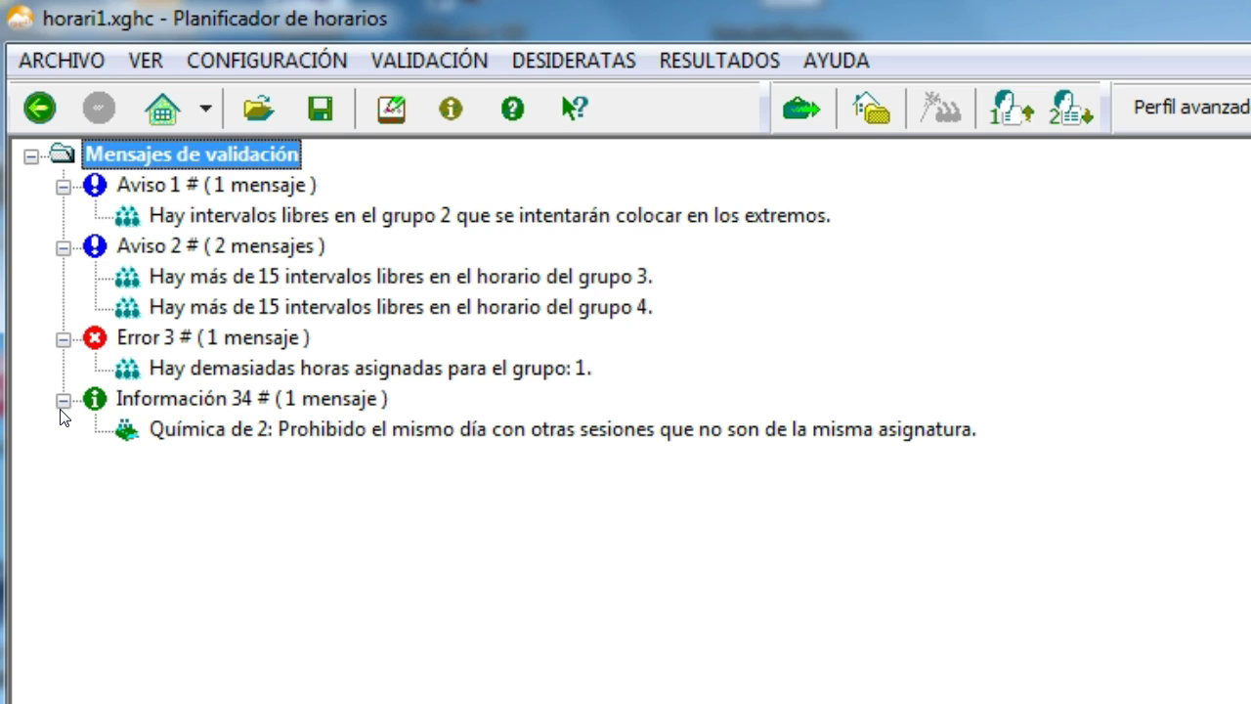
- Go from the validation error on group 1's excess hours to its lessons and set the Matemáticas distribution to 1111
click(381, 369)
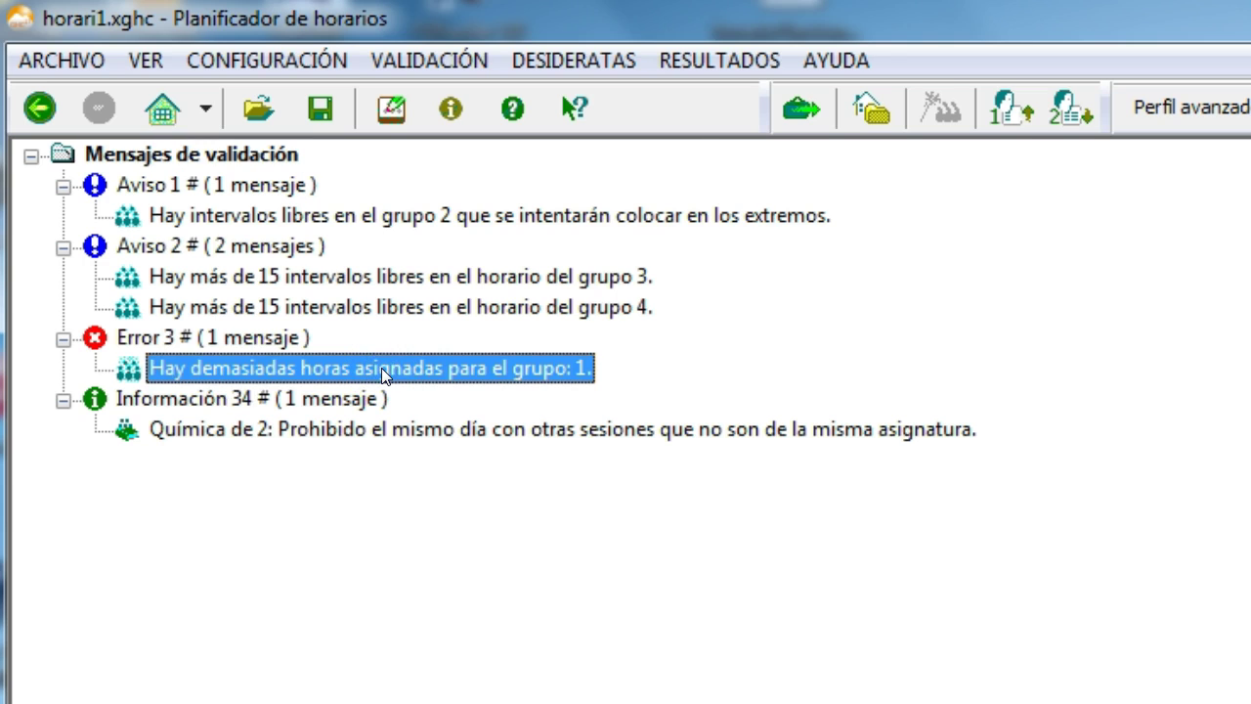
double_click(381, 367)
double_click(585, 205)
double_click(448, 317)
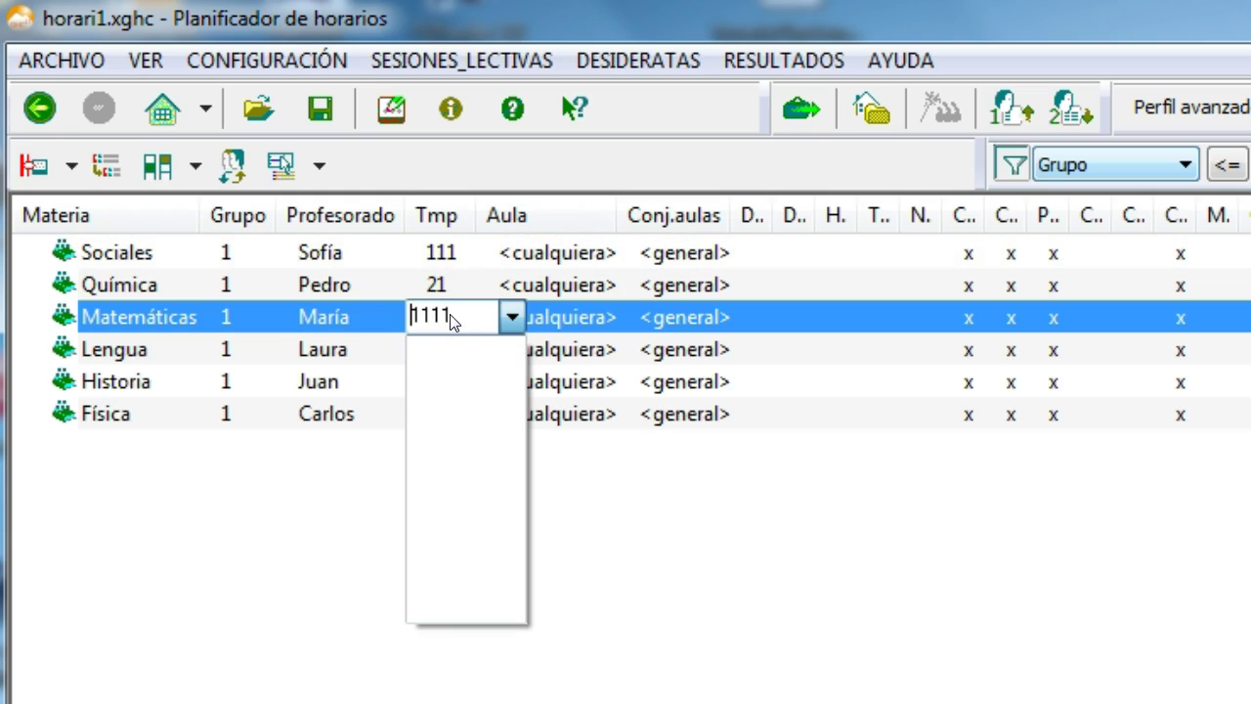
key(Return)
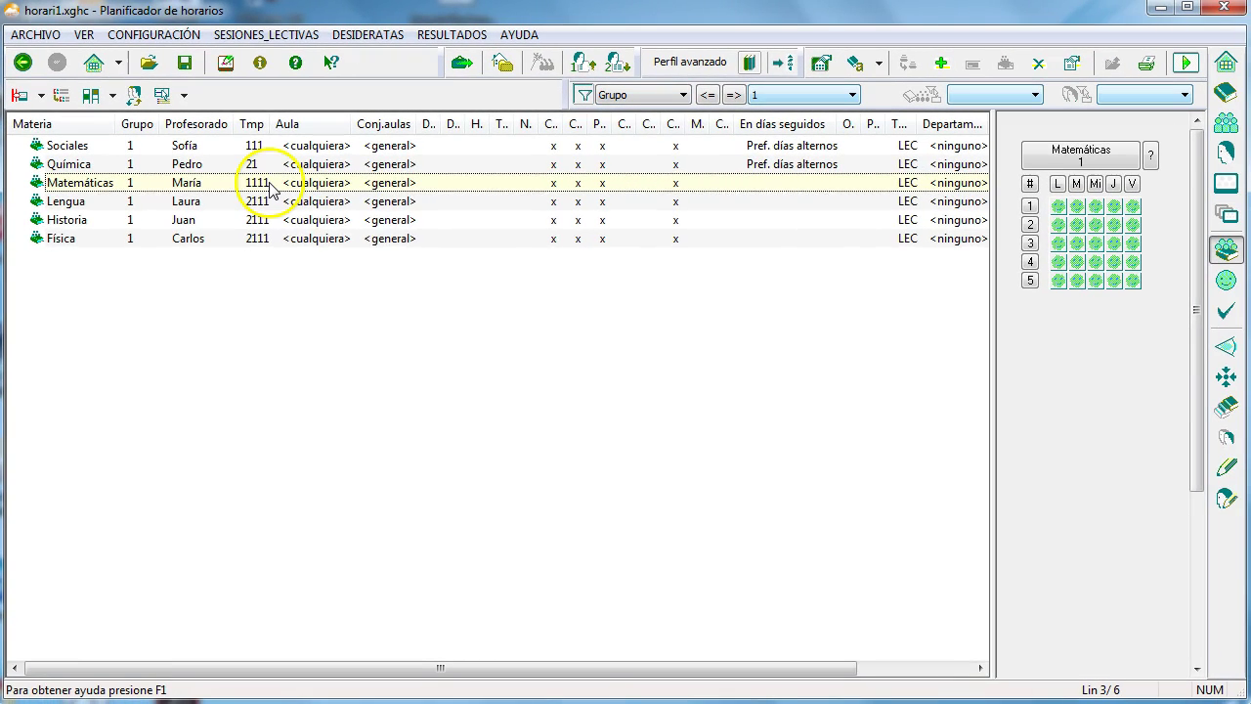
- Validate the corrected horari1 configuration again and start its timetable generation
click(1225, 312)
click(1186, 62)
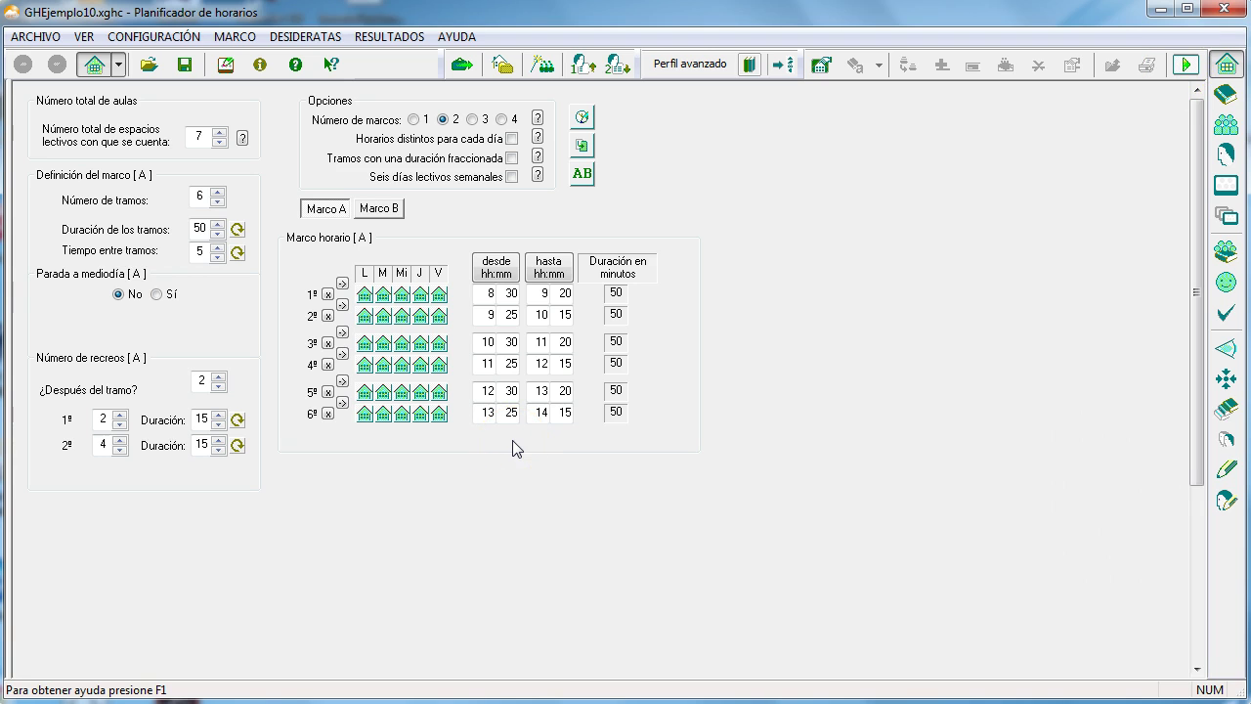
- Start generating a new timetable from the GHEjemplo10 configuration
click(1186, 65)
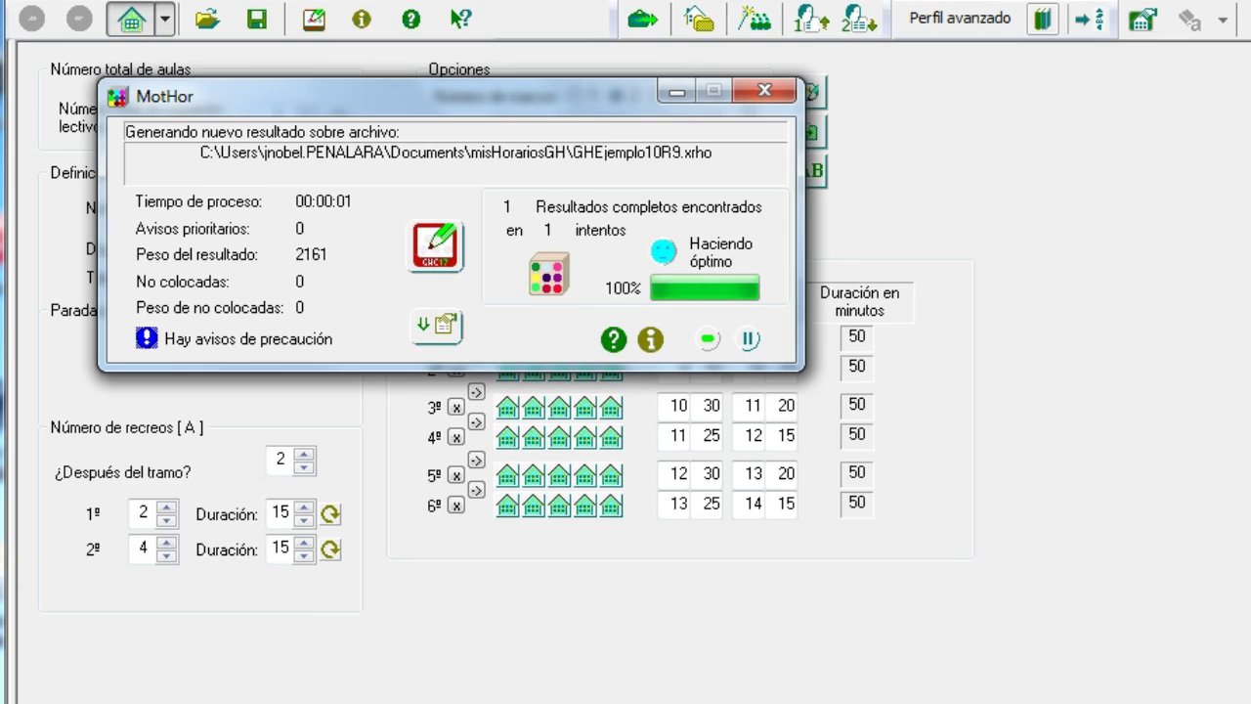
- Expand the generation details and review the result summary, the sessions with most rejections, and the rejections by groups and teachers
click(431, 324)
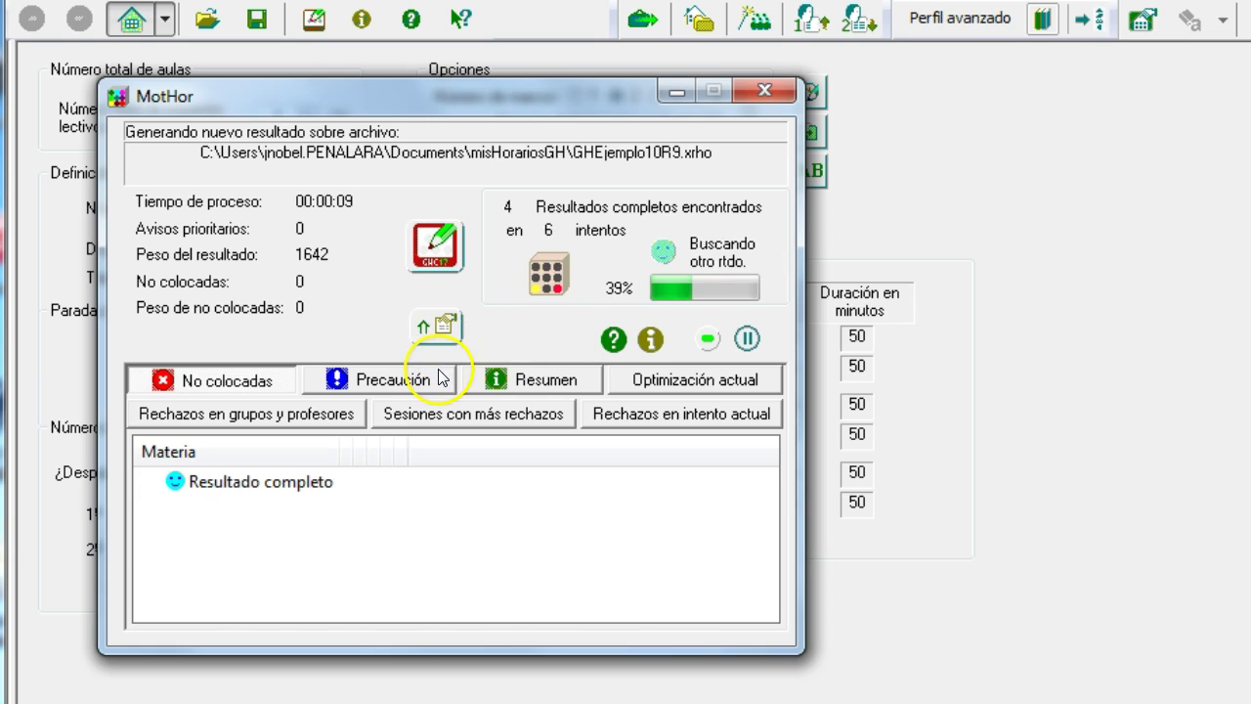
click(520, 379)
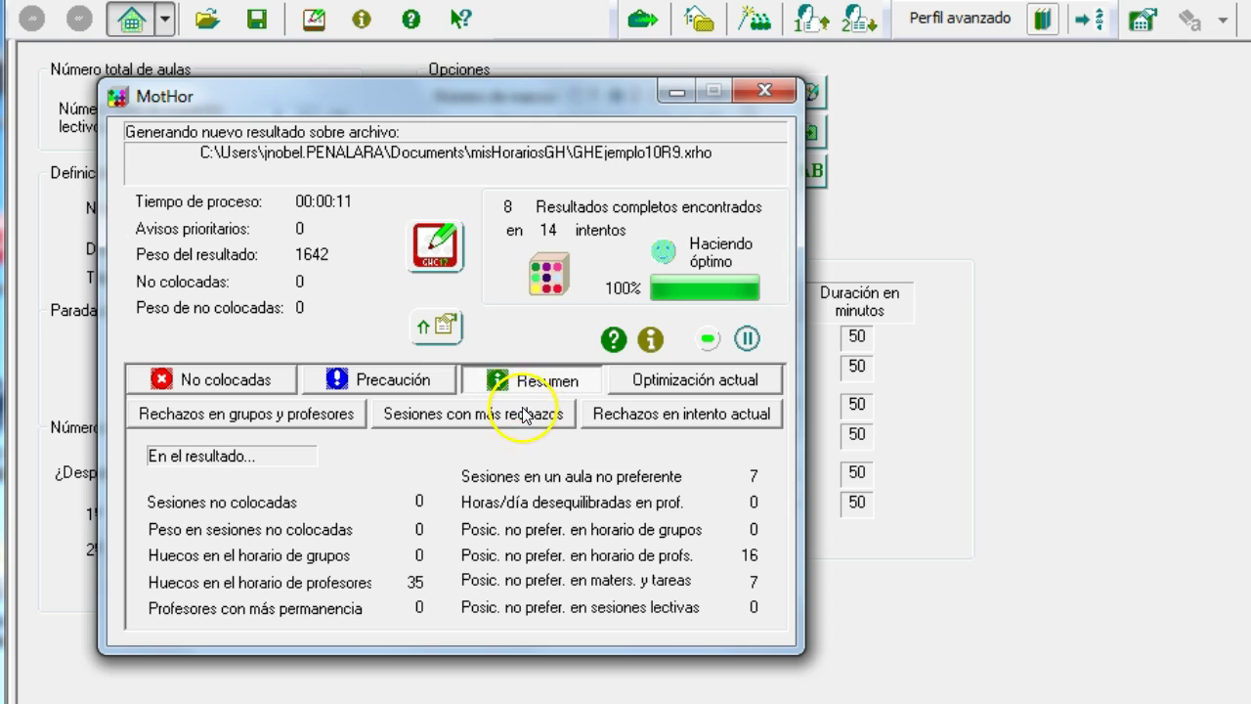
click(503, 412)
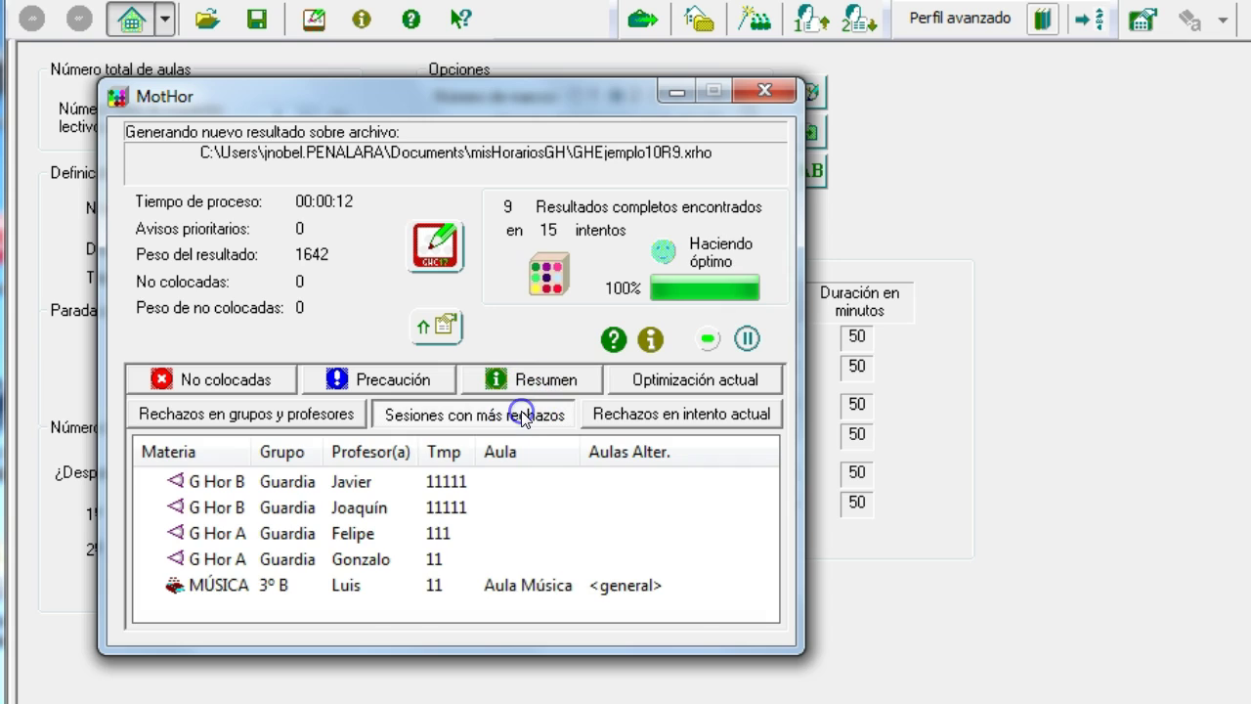
click(326, 423)
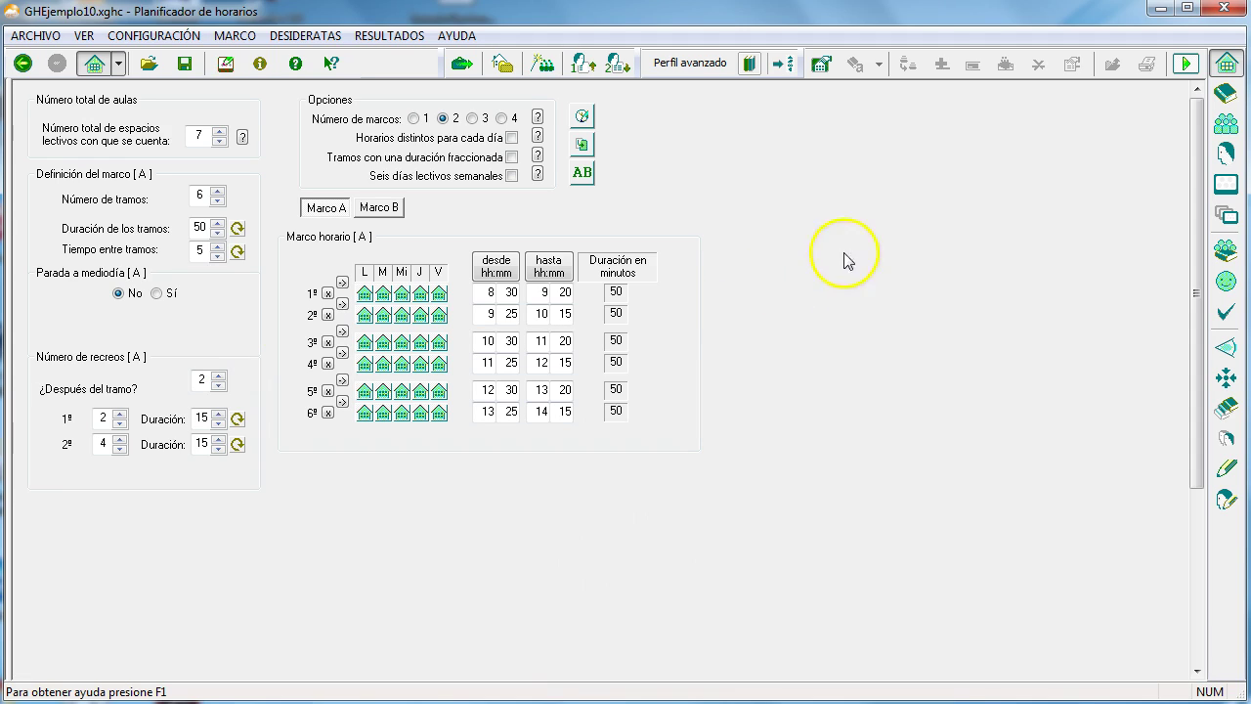
- Start generating a new GHEjemplo10 result, show its process details and open the result in the timetable editor
click(1186, 63)
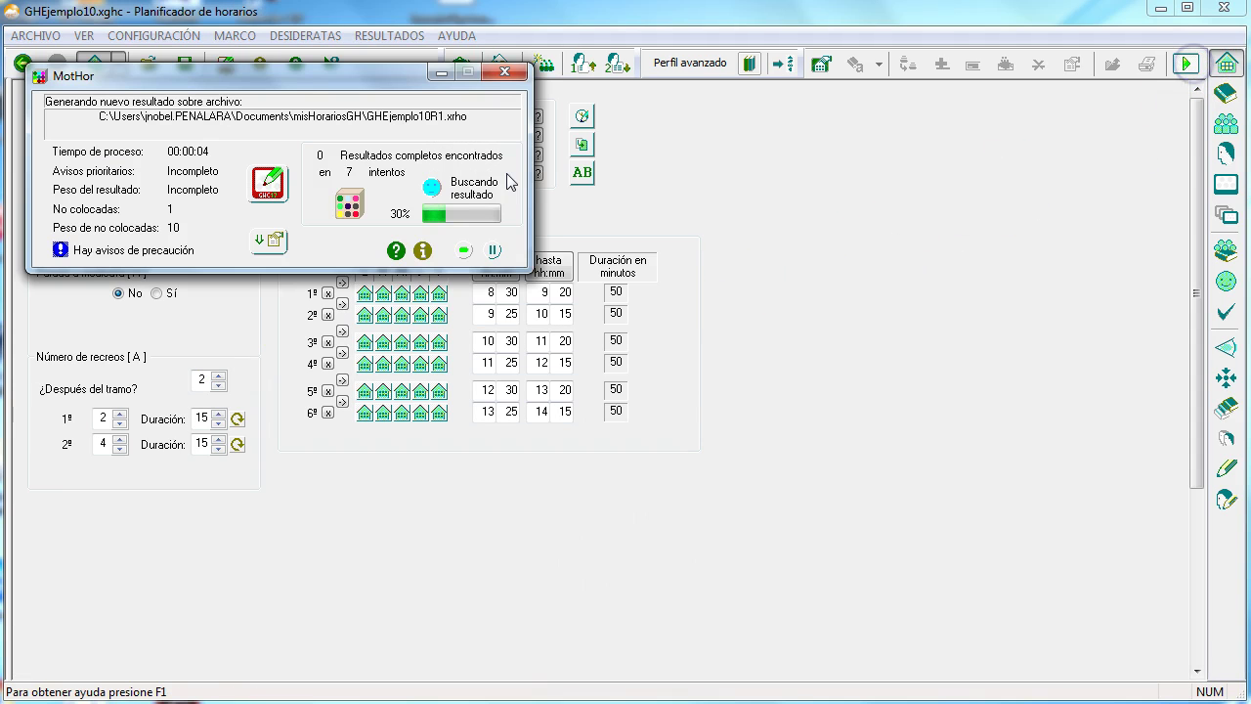
click(273, 239)
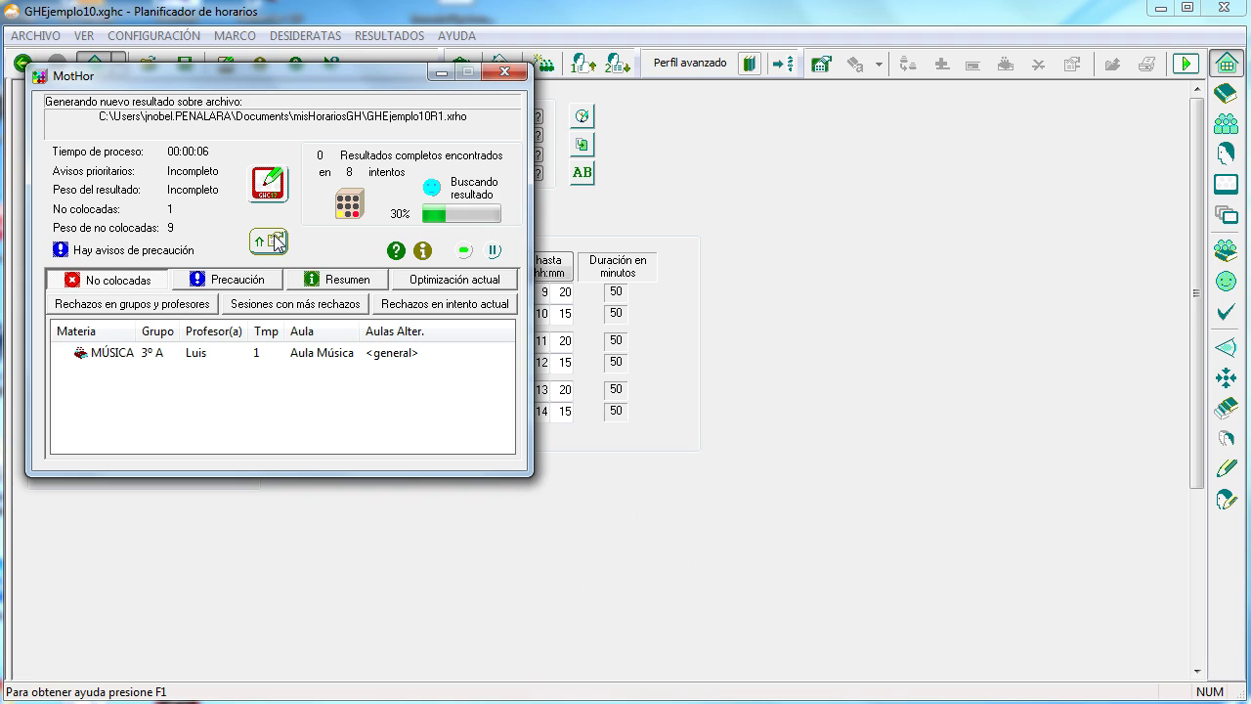
click(272, 192)
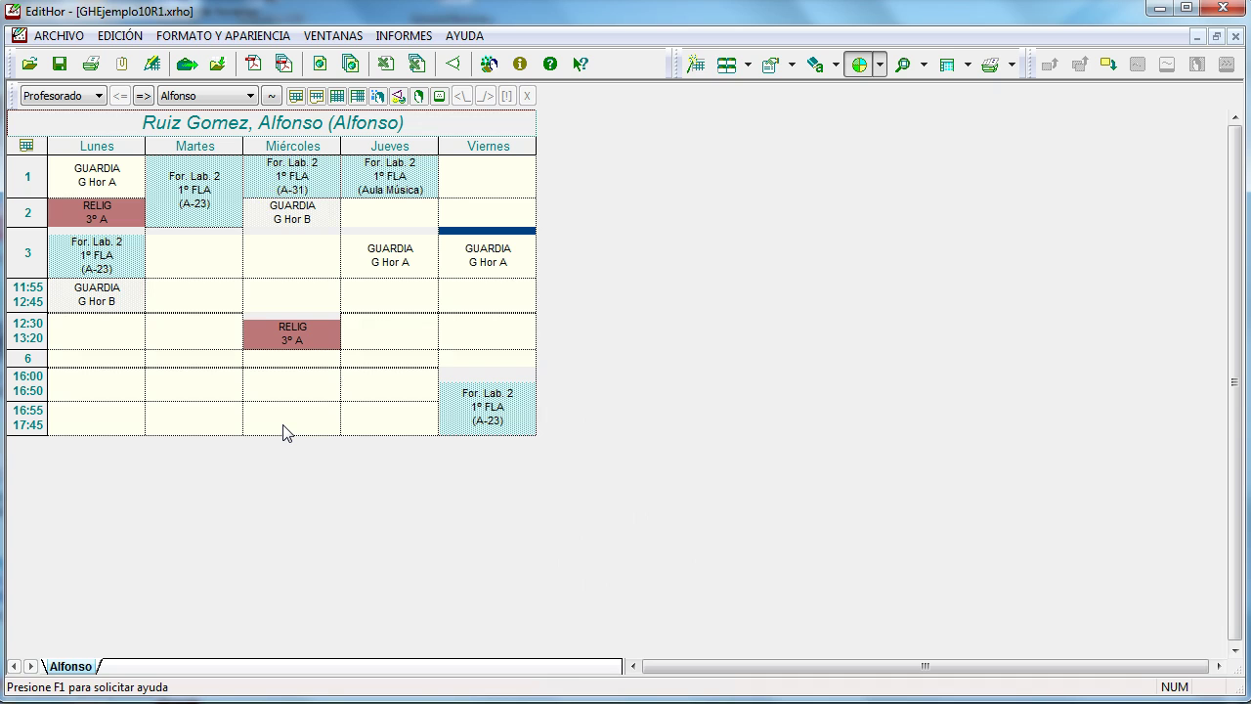
- Display the group timetables instead of the teachers' and advance to the timetable of group 3º A
click(90, 97)
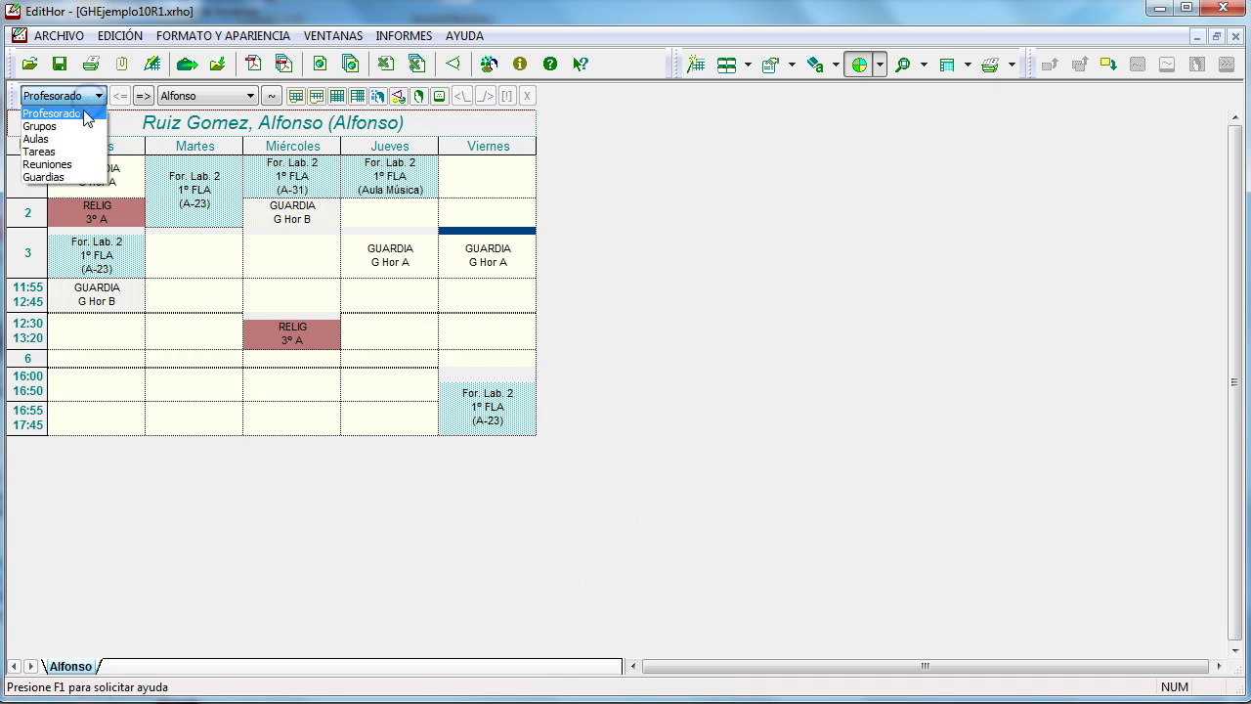
click(78, 126)
click(142, 95)
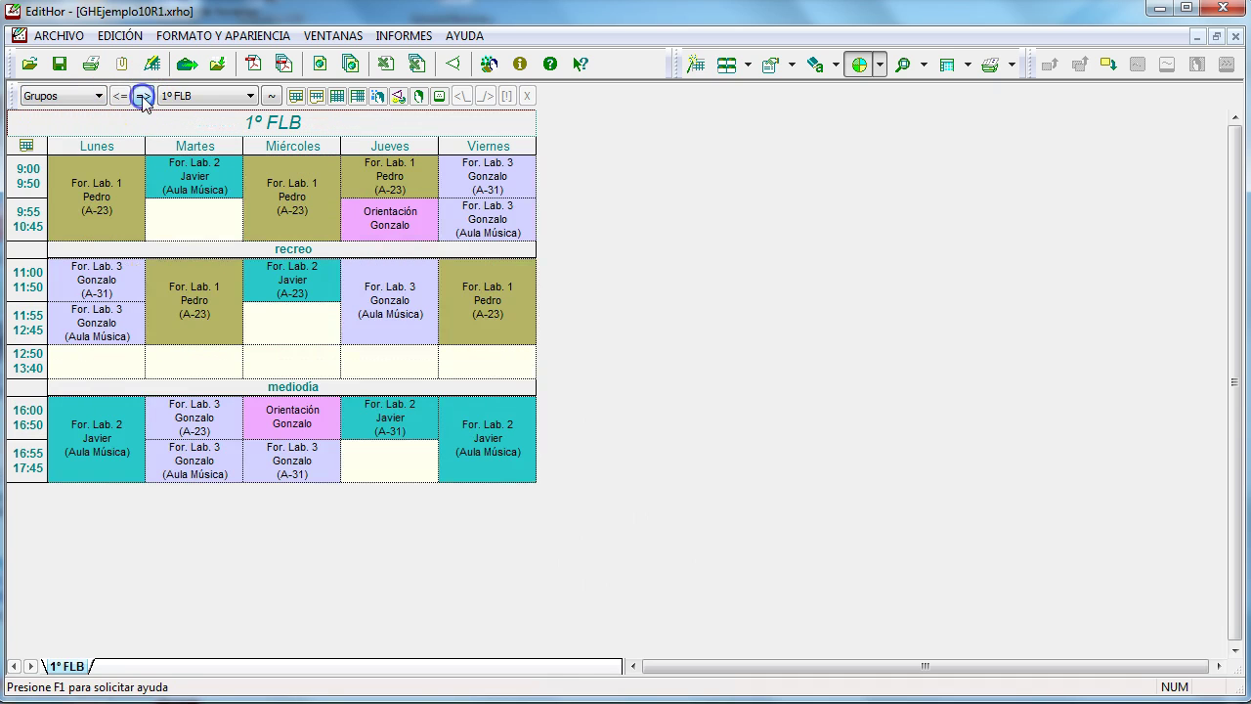
click(143, 95)
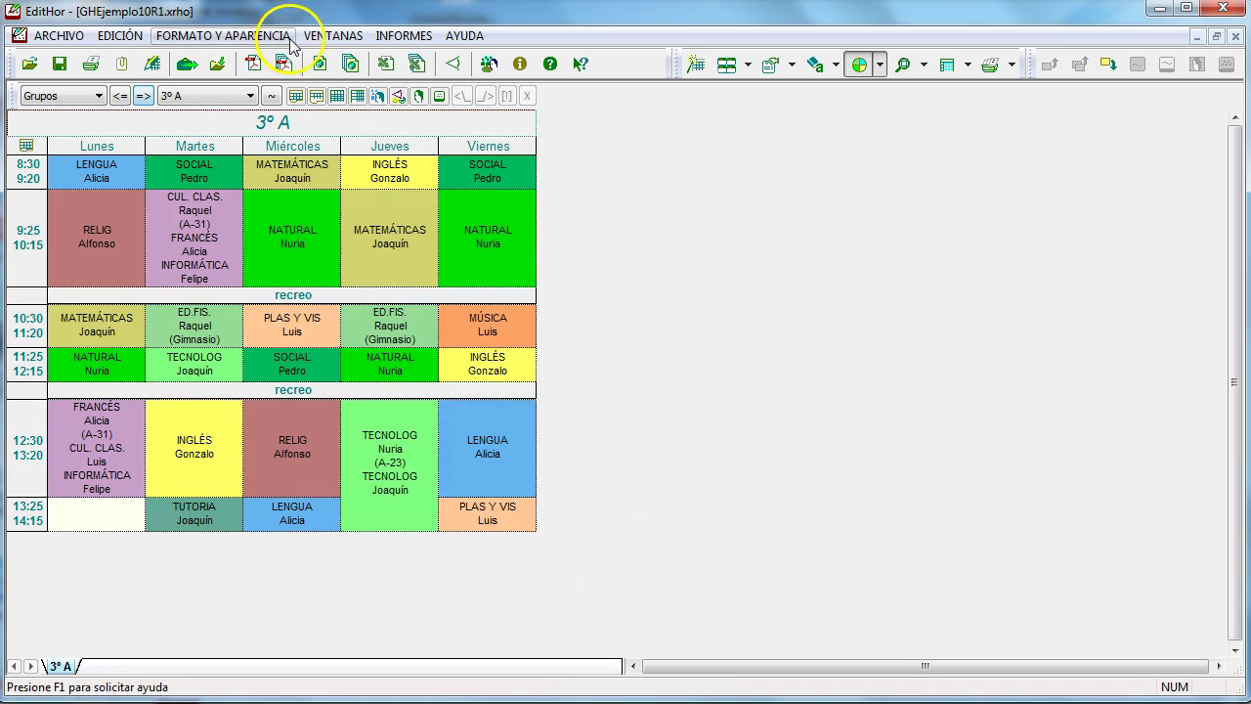
- Bring up the Sesiones sin colocar report beside the timetable and place 3º A's MÚSICA session on Monday at 13:25–14:15
click(404, 36)
click(430, 80)
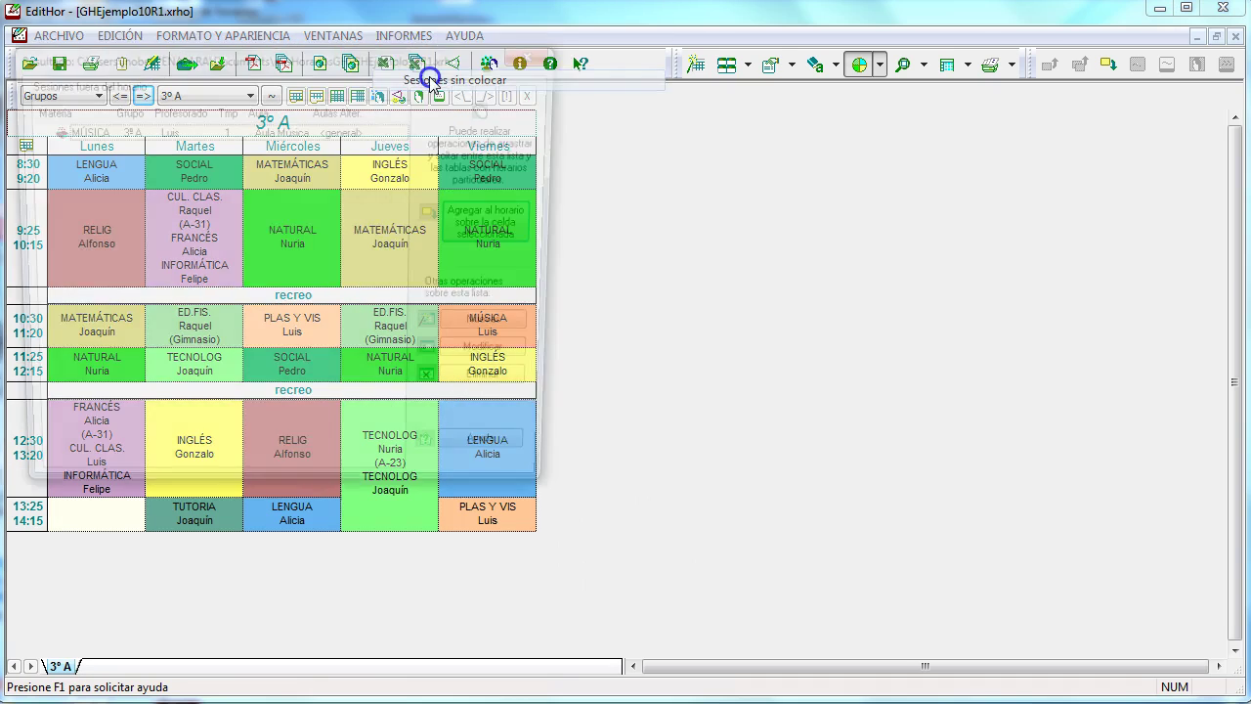
drag(415, 54, 980, 138)
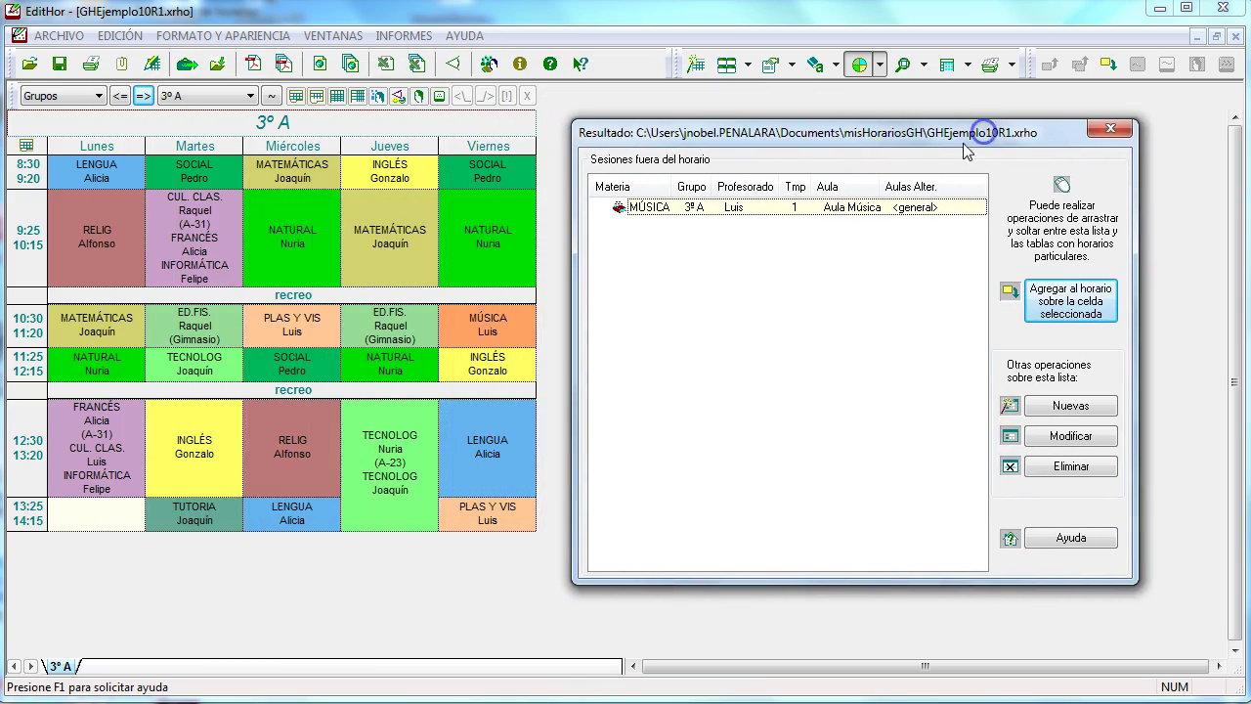
drag(754, 210, 95, 518)
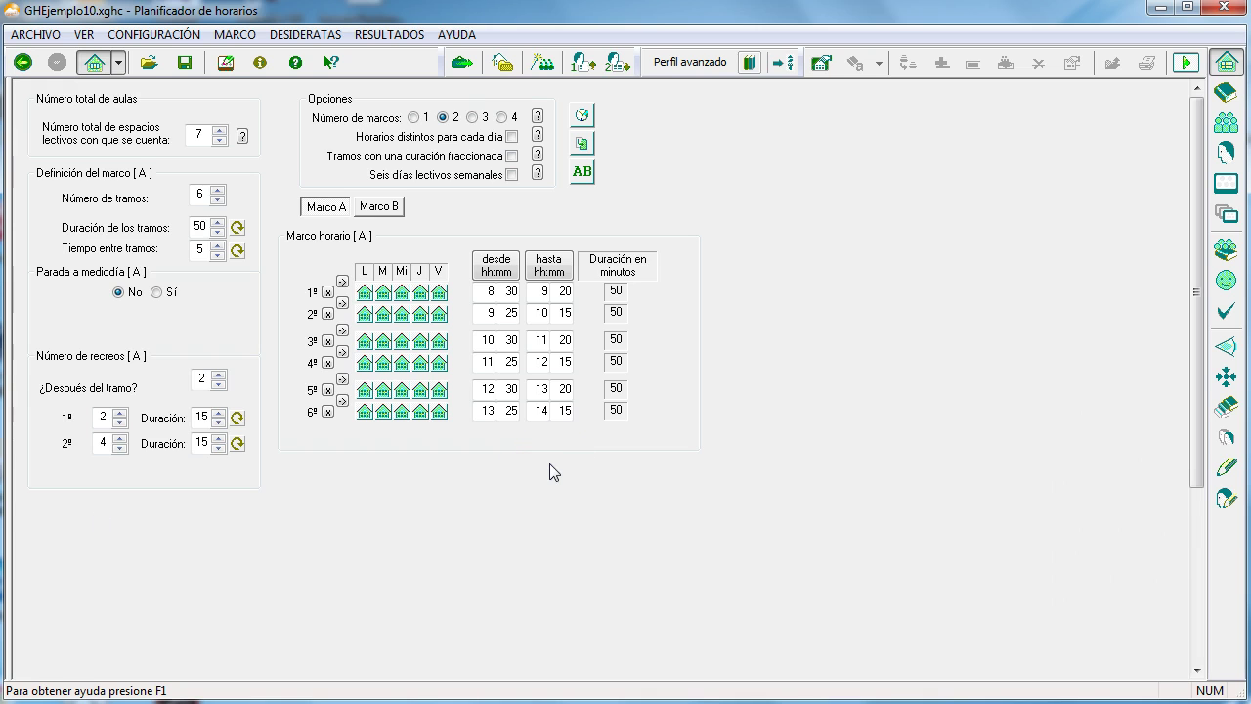
- In the planner's teacher meetings, expand GeneralMate to examine its attendees and its time restrictions in Marco A
click(1226, 377)
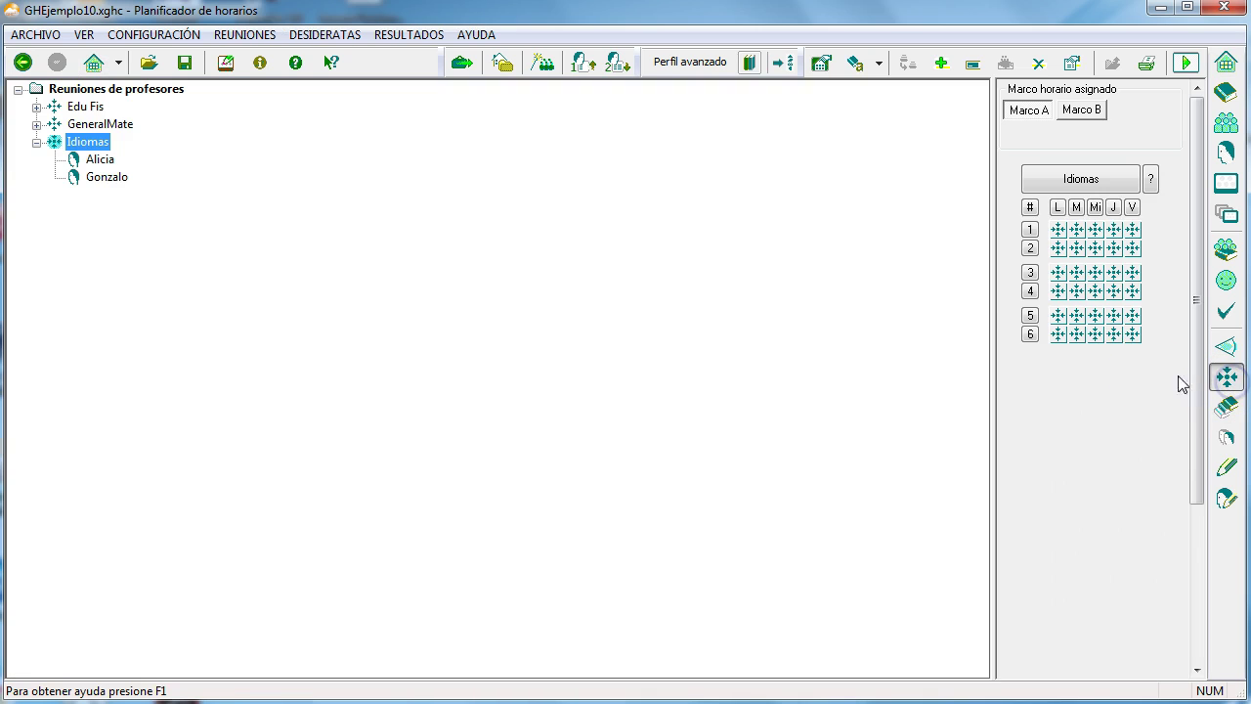
click(36, 124)
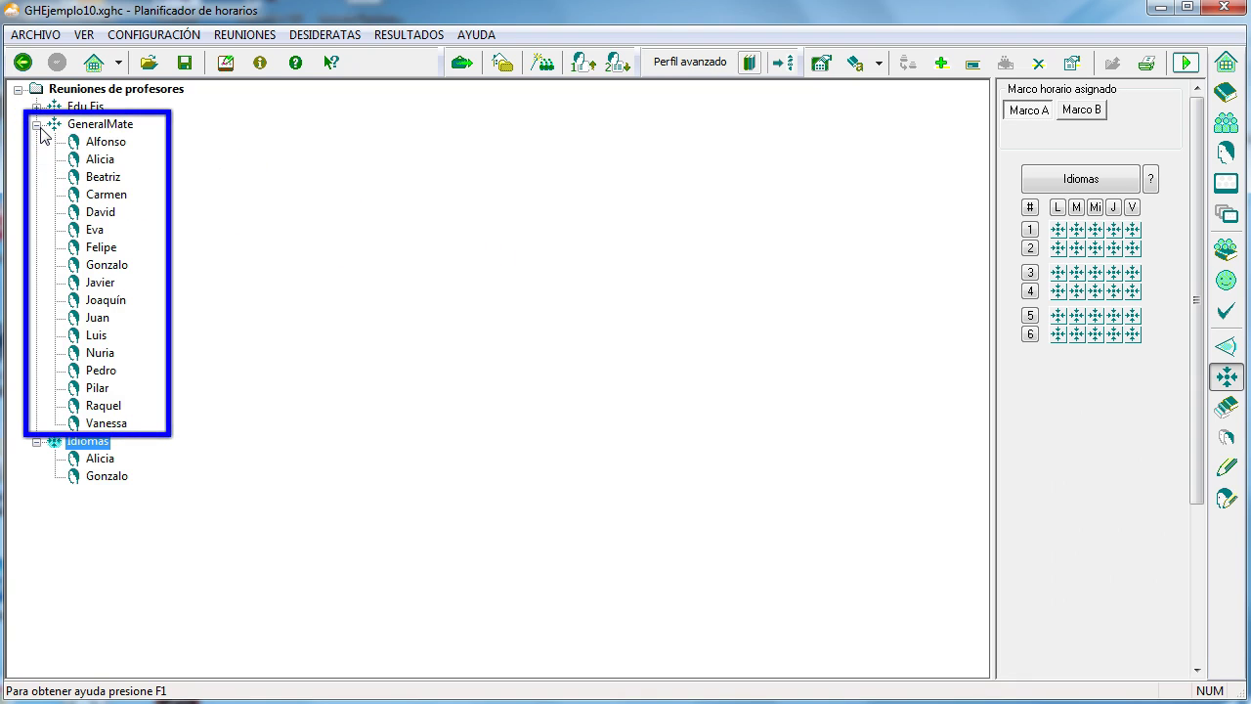
click(97, 124)
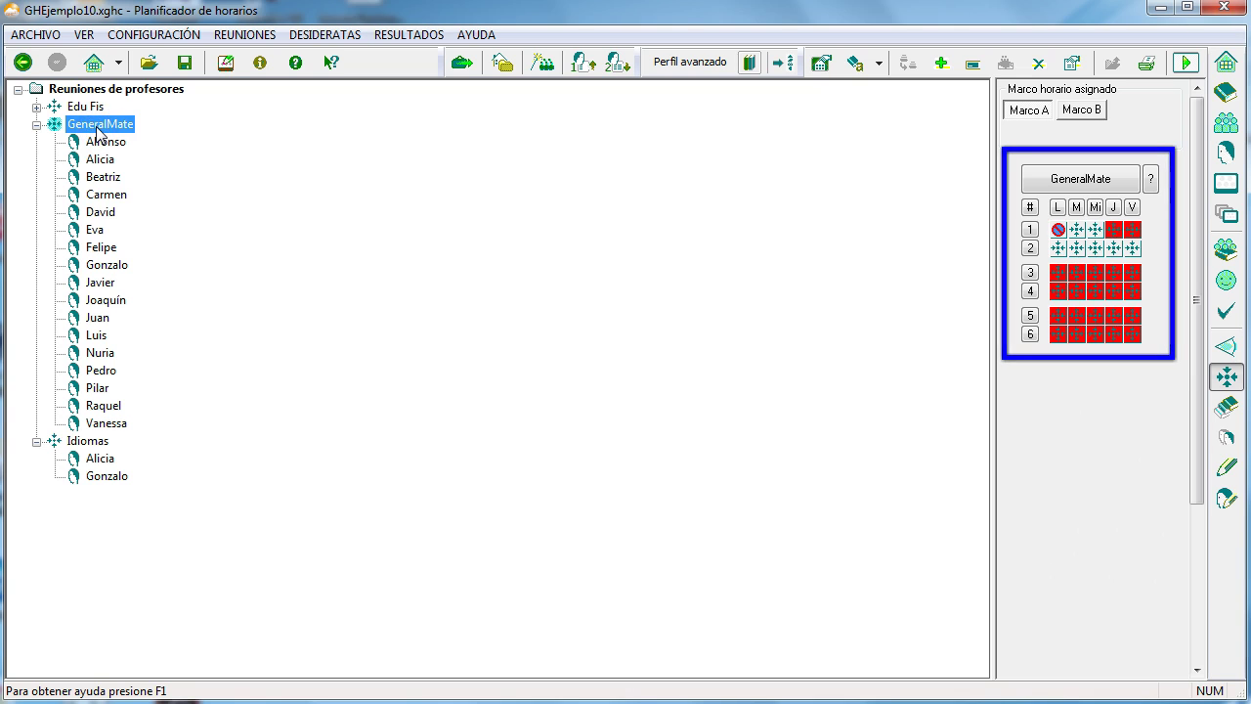
click(1224, 250)
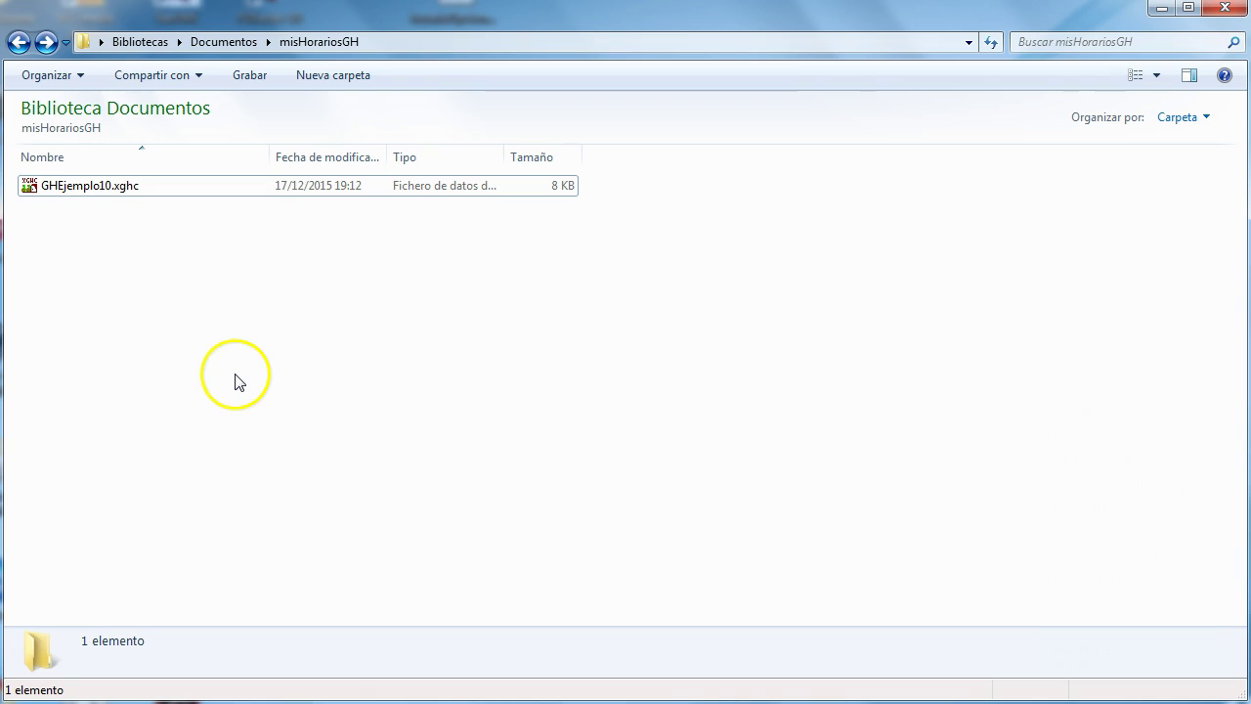
- In the file explorer, duplicate GHEjemplo10.xghc within the misHorariosGH folder
right_click(105, 191)
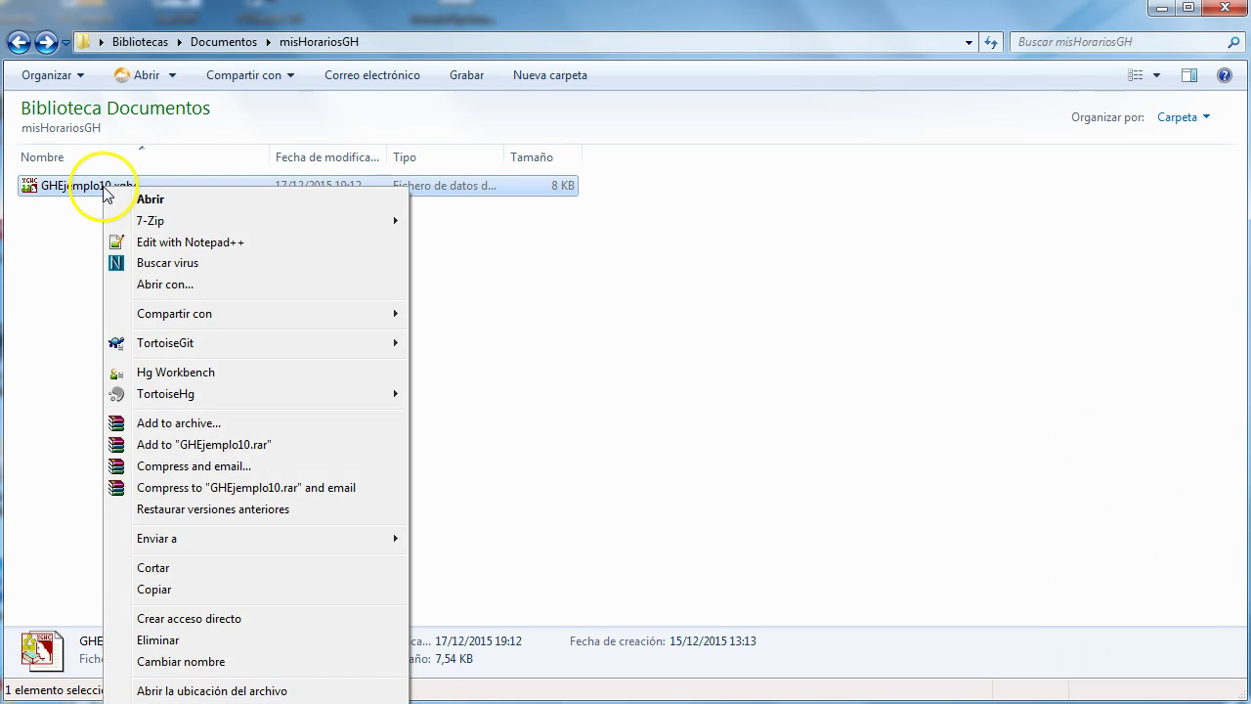
click(148, 589)
click(143, 327)
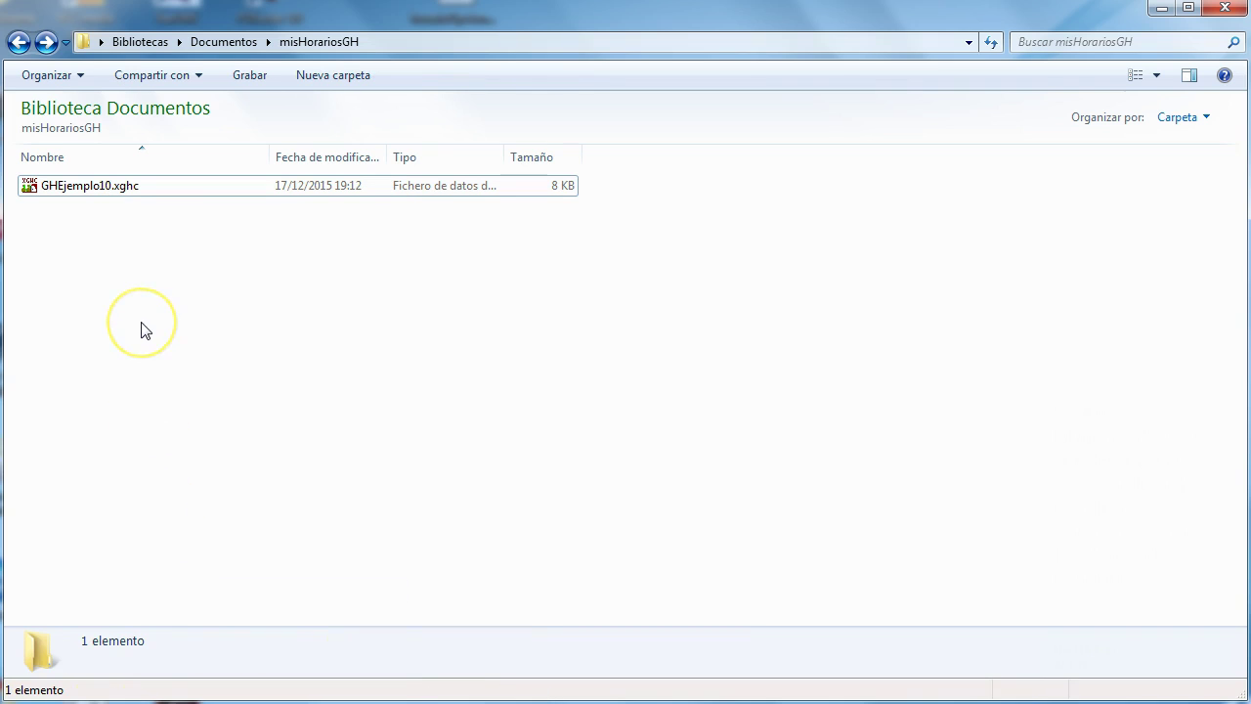
right_click(142, 327)
click(190, 459)
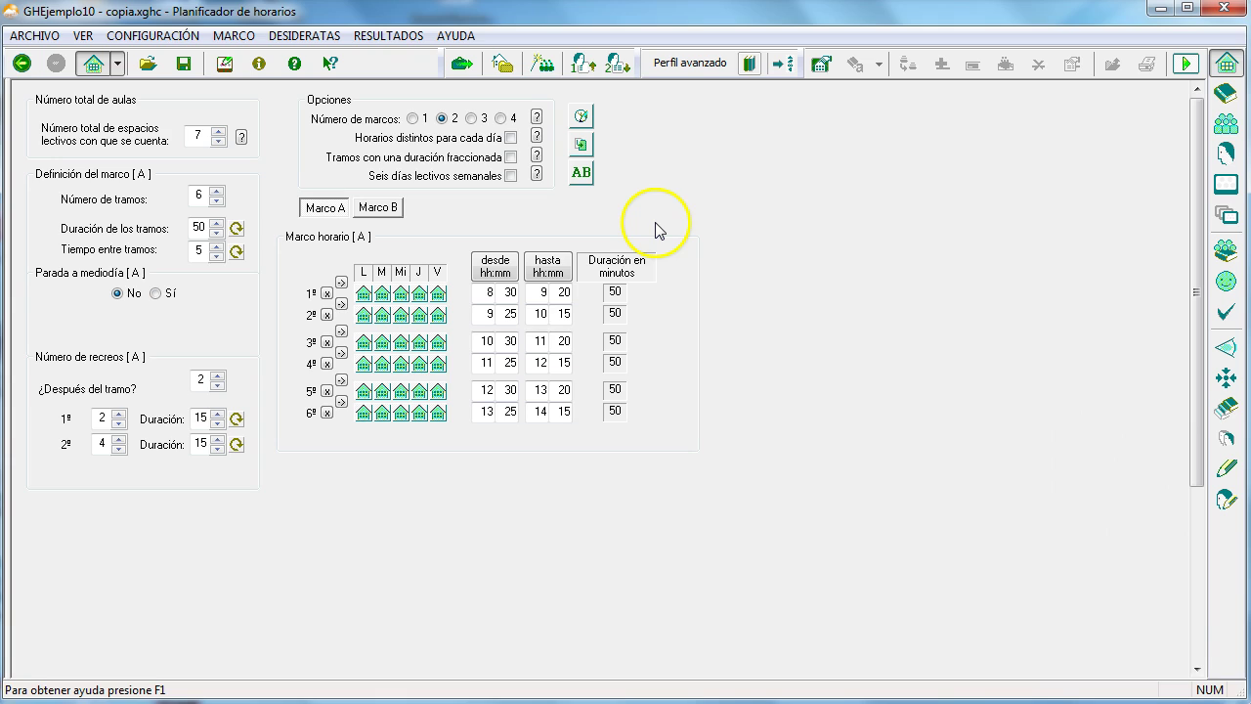
- In the copied configuration's teacher list, use the Plantillas options on the teacher from the Edu Fis department
click(1227, 154)
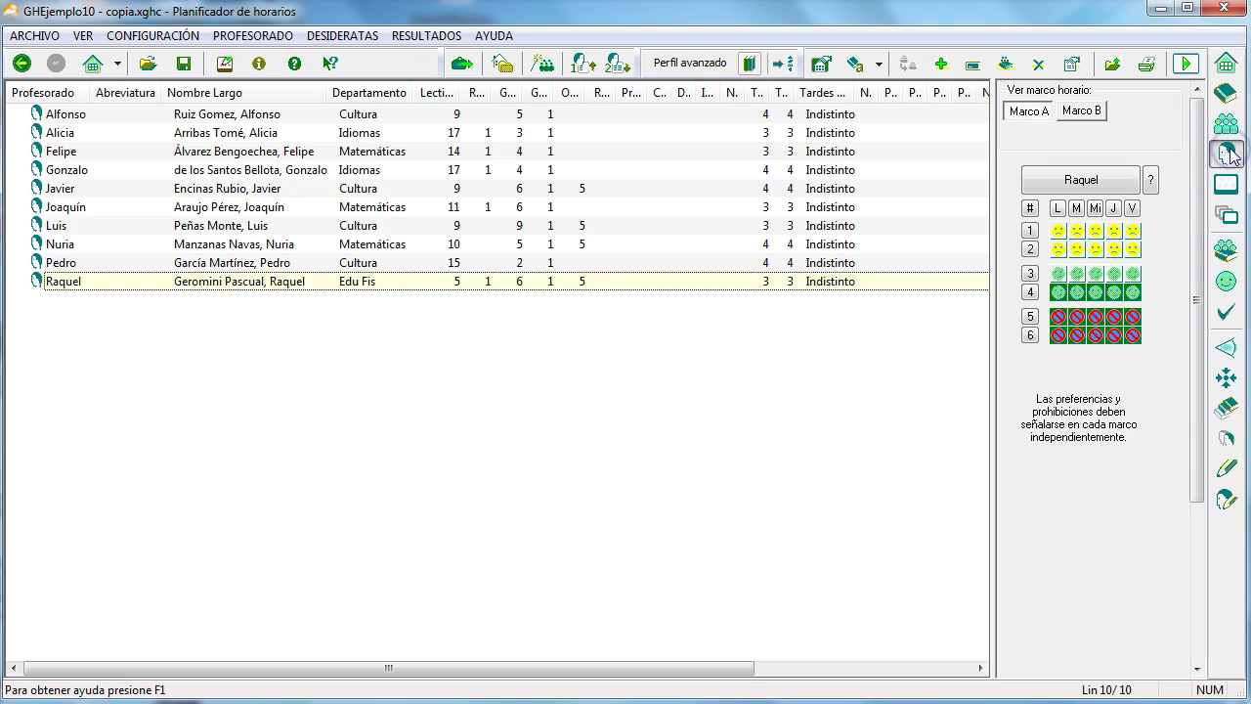
right_click(415, 283)
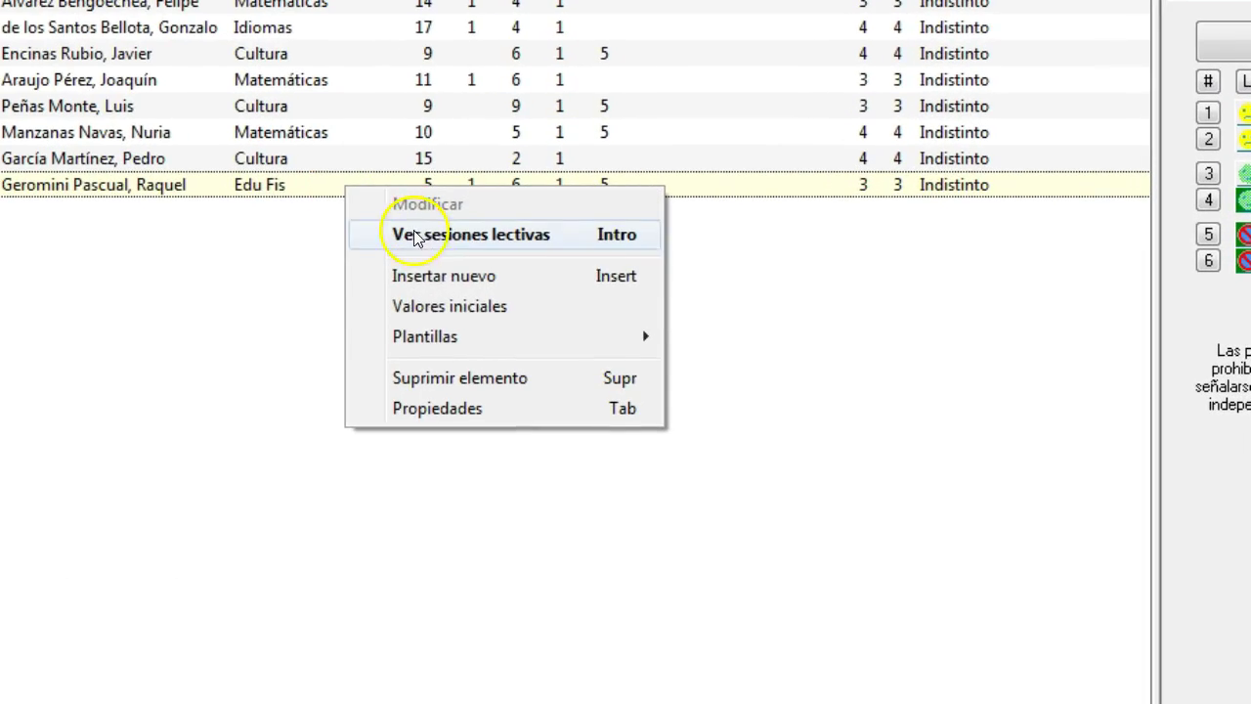
mouse_move(460, 337)
click(734, 339)
click(478, 276)
click(867, 208)
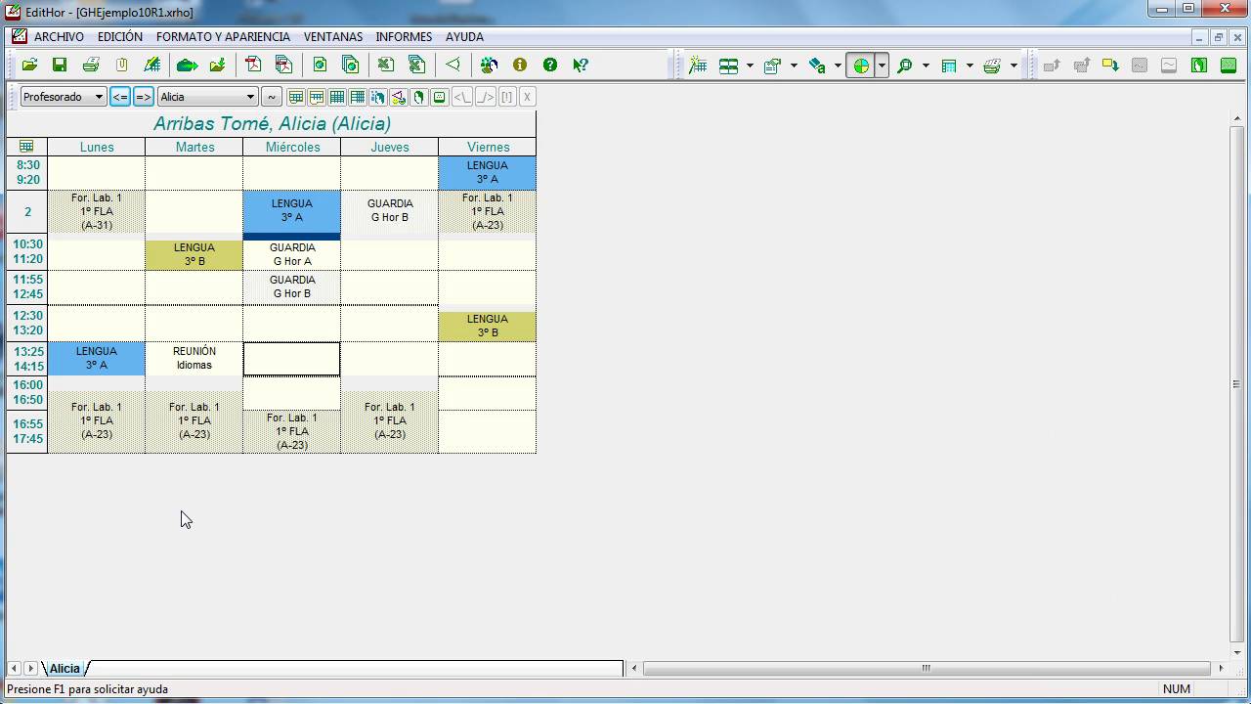
- Page forward through the individual teachers' timetables of GHEjemplo10R1 to examine their meetings and duties
click(144, 97)
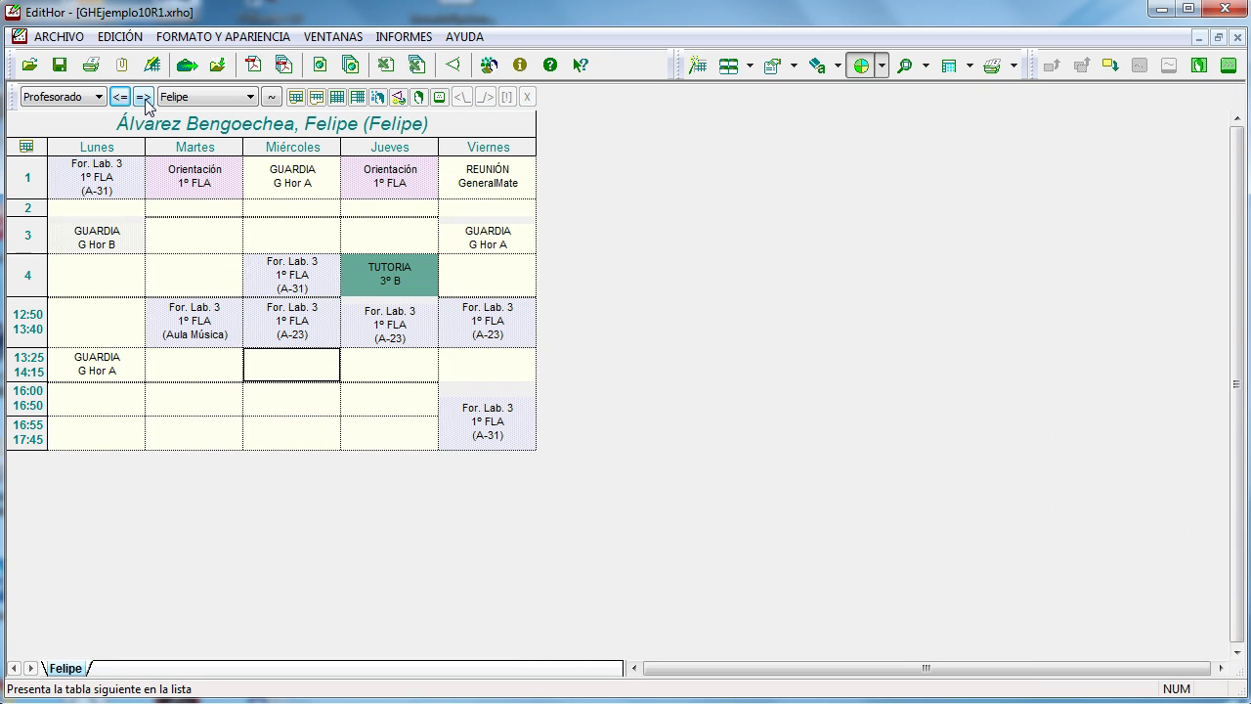
click(144, 96)
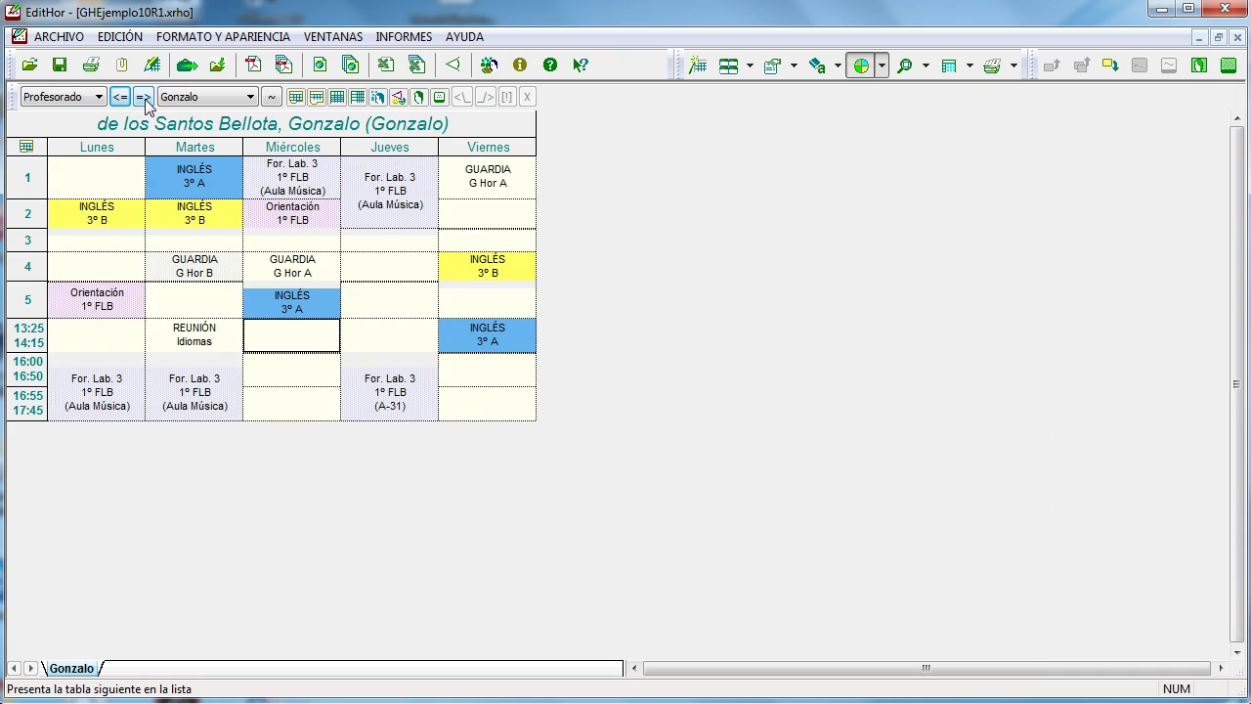
click(144, 96)
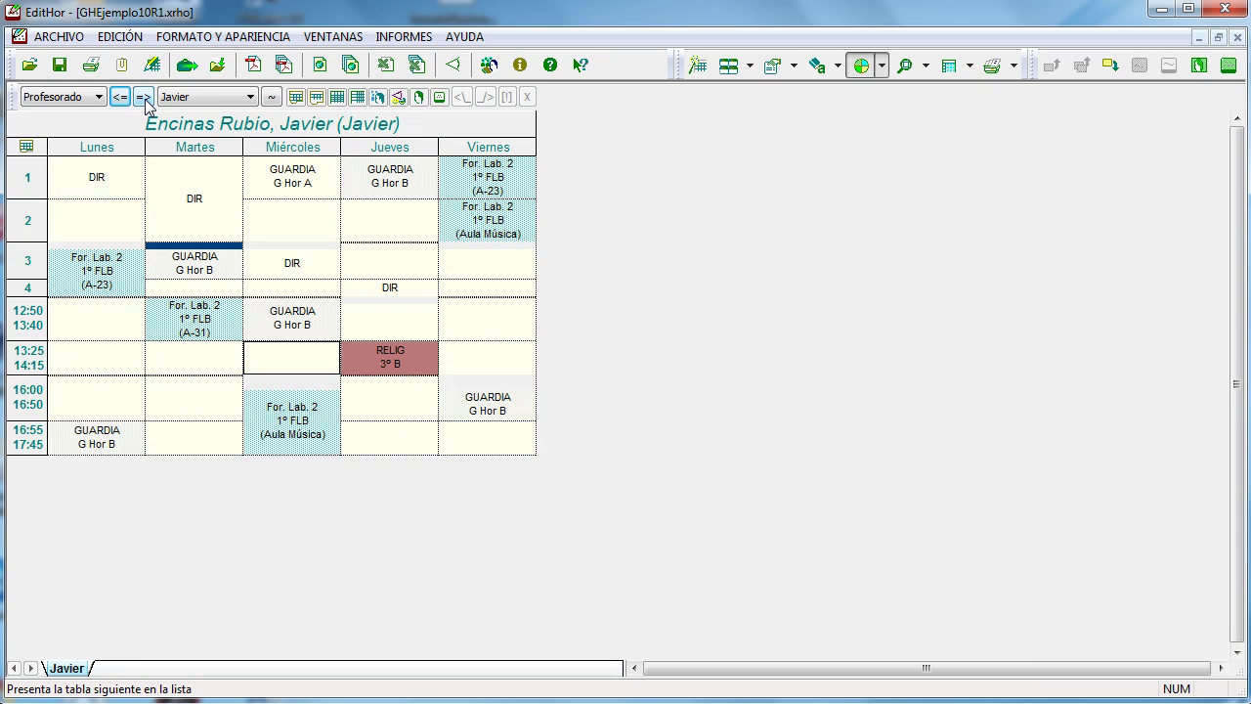
click(144, 96)
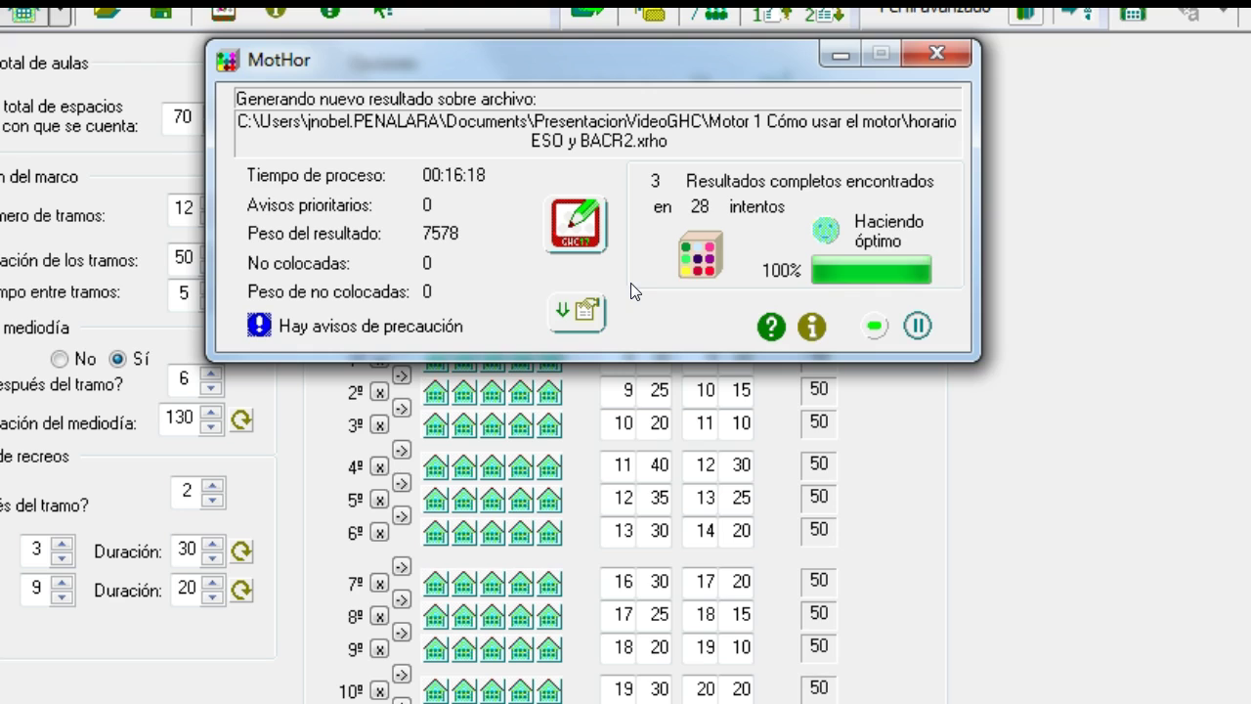
- Show the generation details for horario ESO y BAC, open its result in the editor and advance to the next teacher's timetable
click(563, 328)
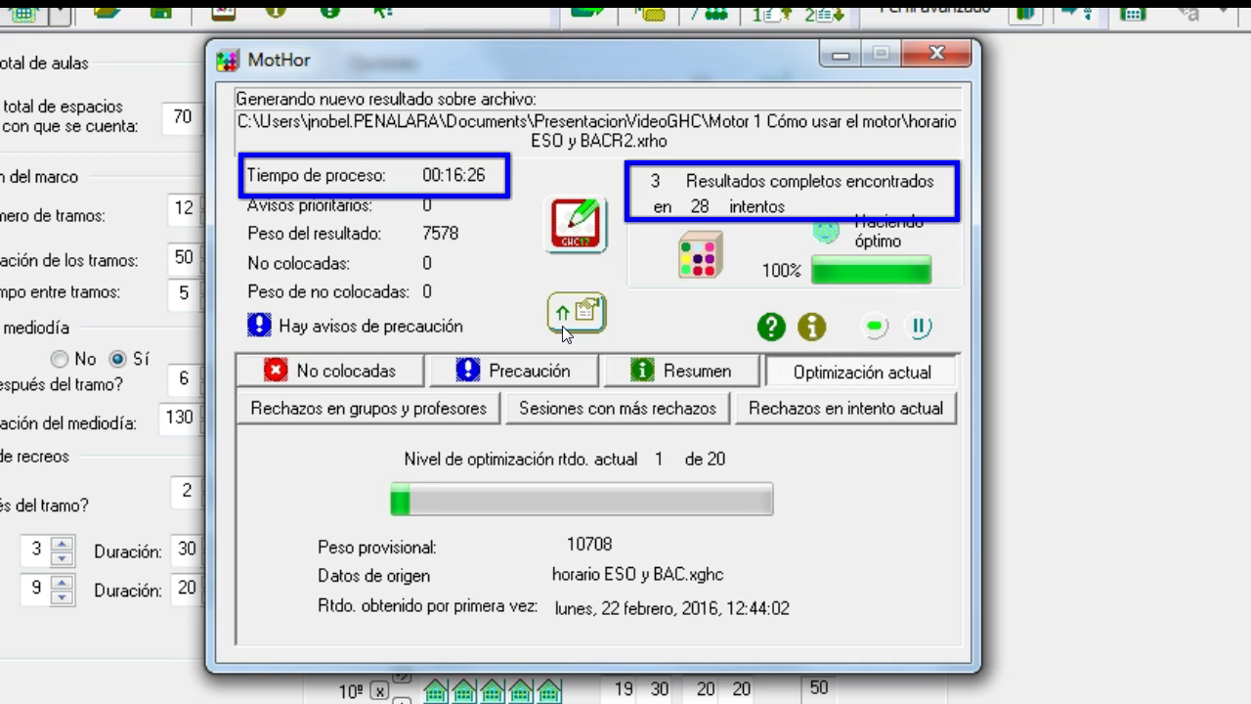
click(570, 235)
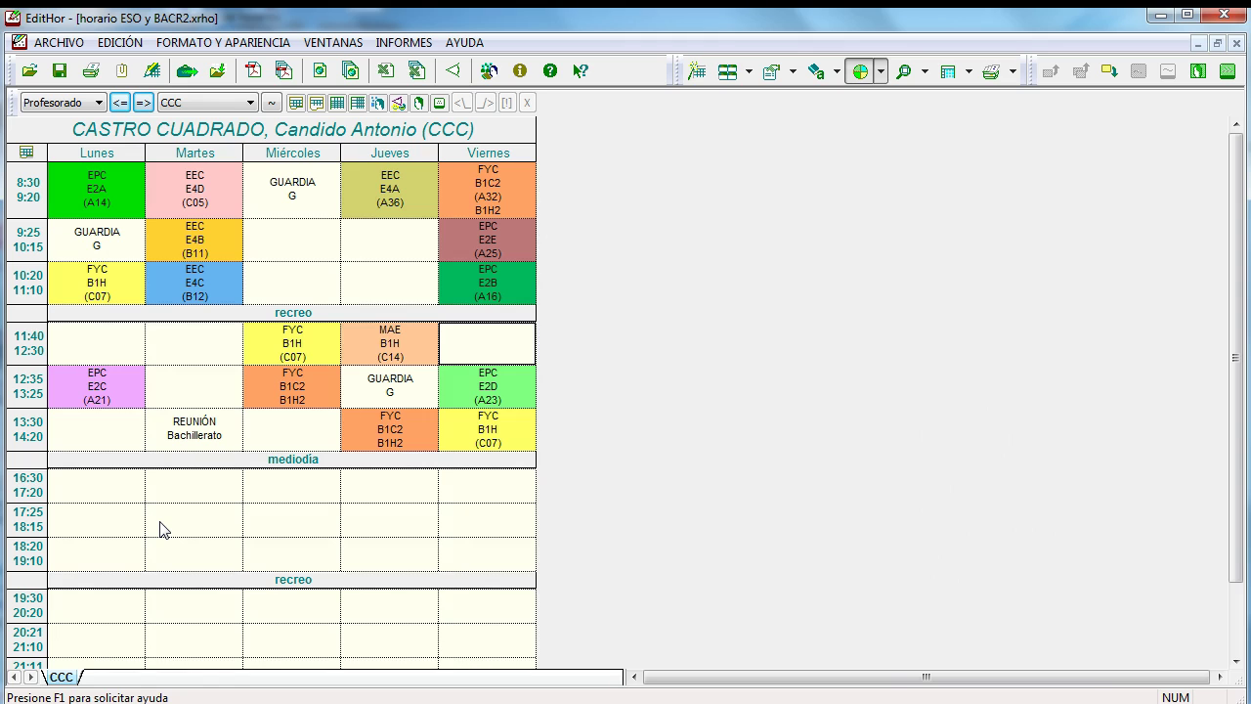
click(143, 103)
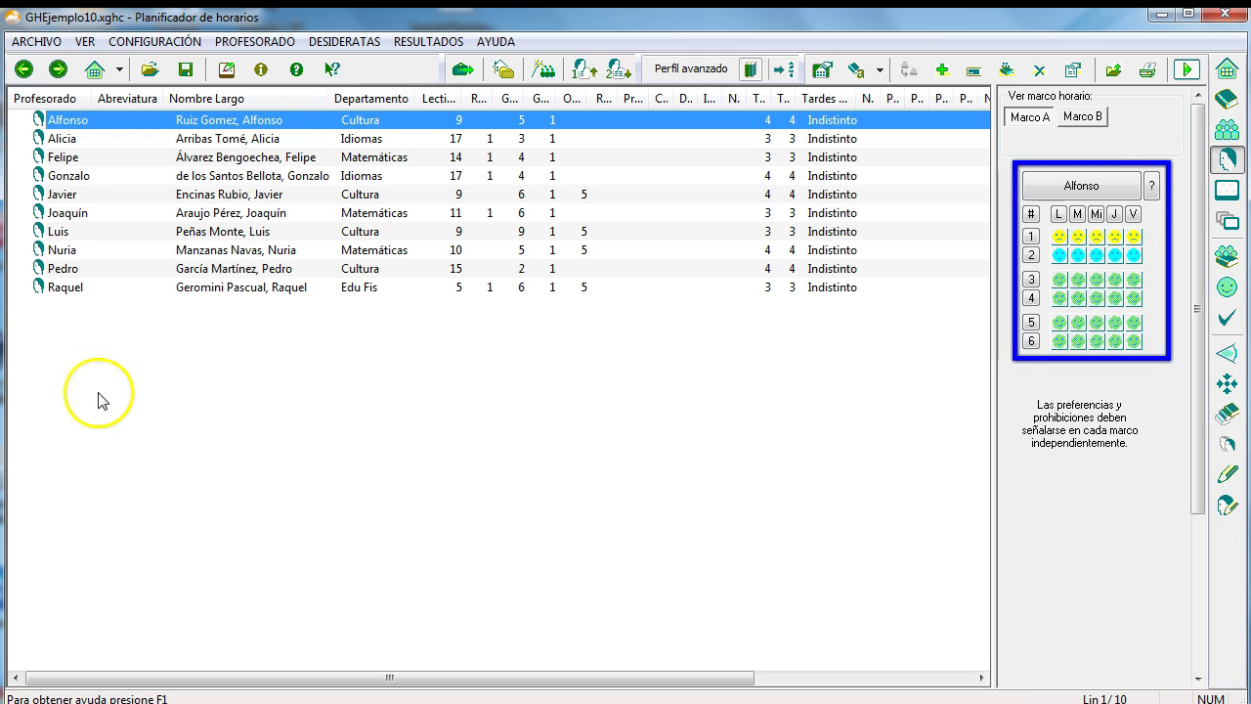
- Review the Marco A time preferences of the second and third teachers in the GHEjemplo10 list
click(64, 142)
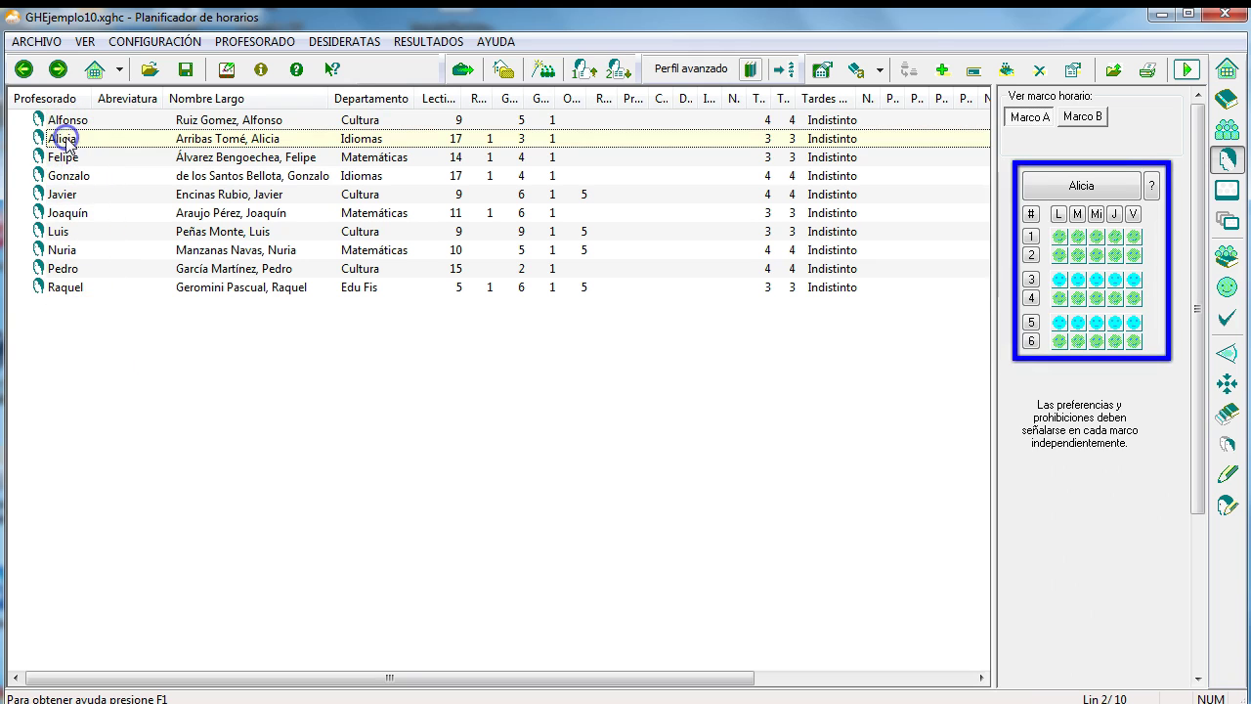
click(66, 160)
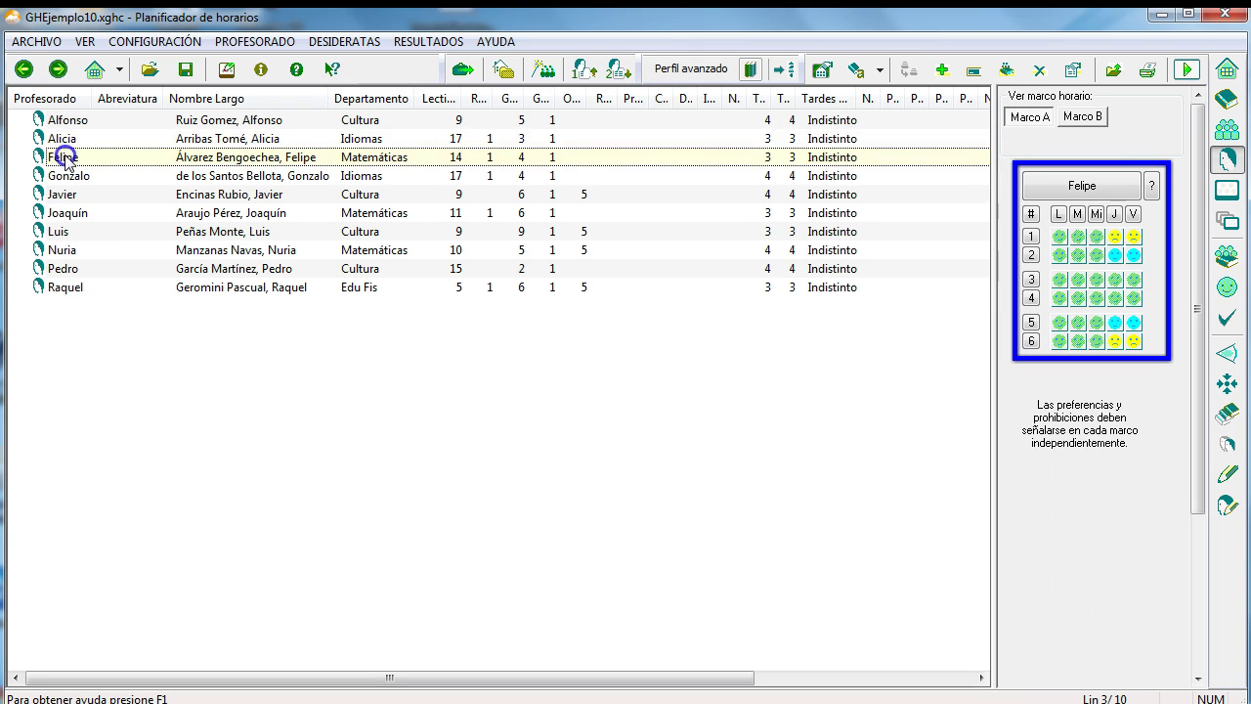
- For the fourth teacher in Marco A, mark slot 4 on Wednesday and Thursday with yellow faces and all of slot 3 with blue faces
click(69, 177)
click(1099, 299)
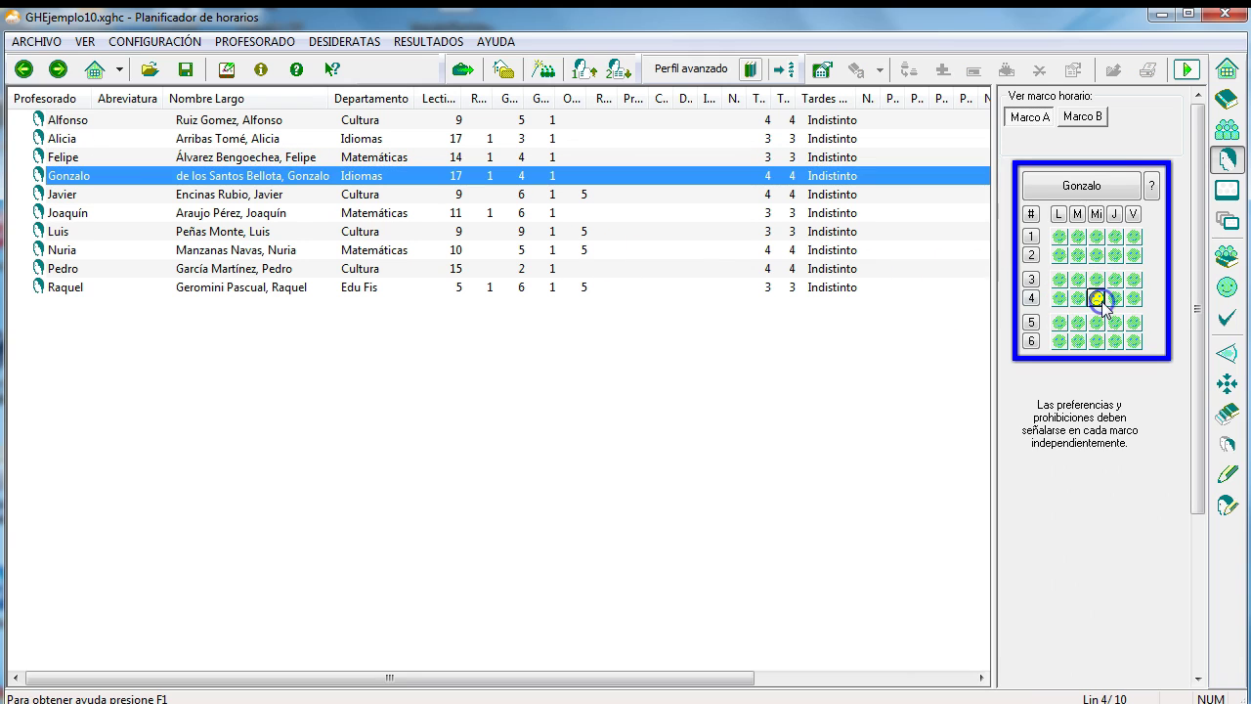
click(1115, 299)
click(1031, 280)
click(1031, 280)
click(1031, 280)
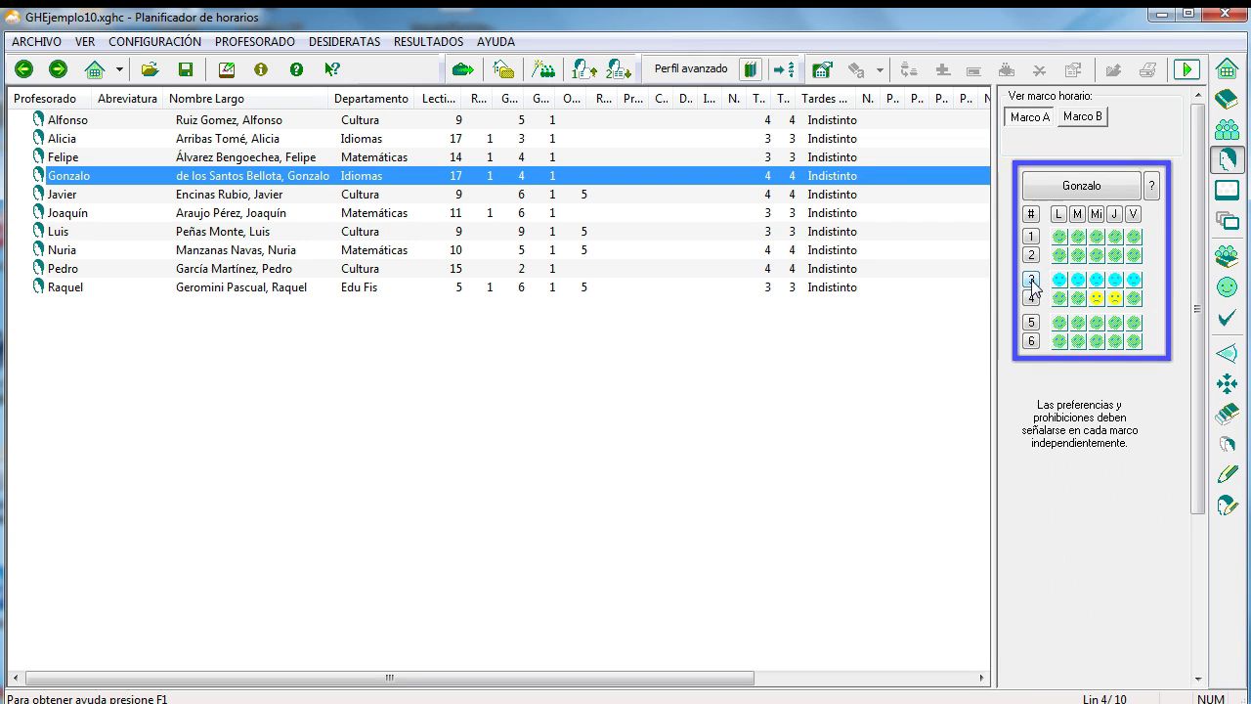
click(1030, 282)
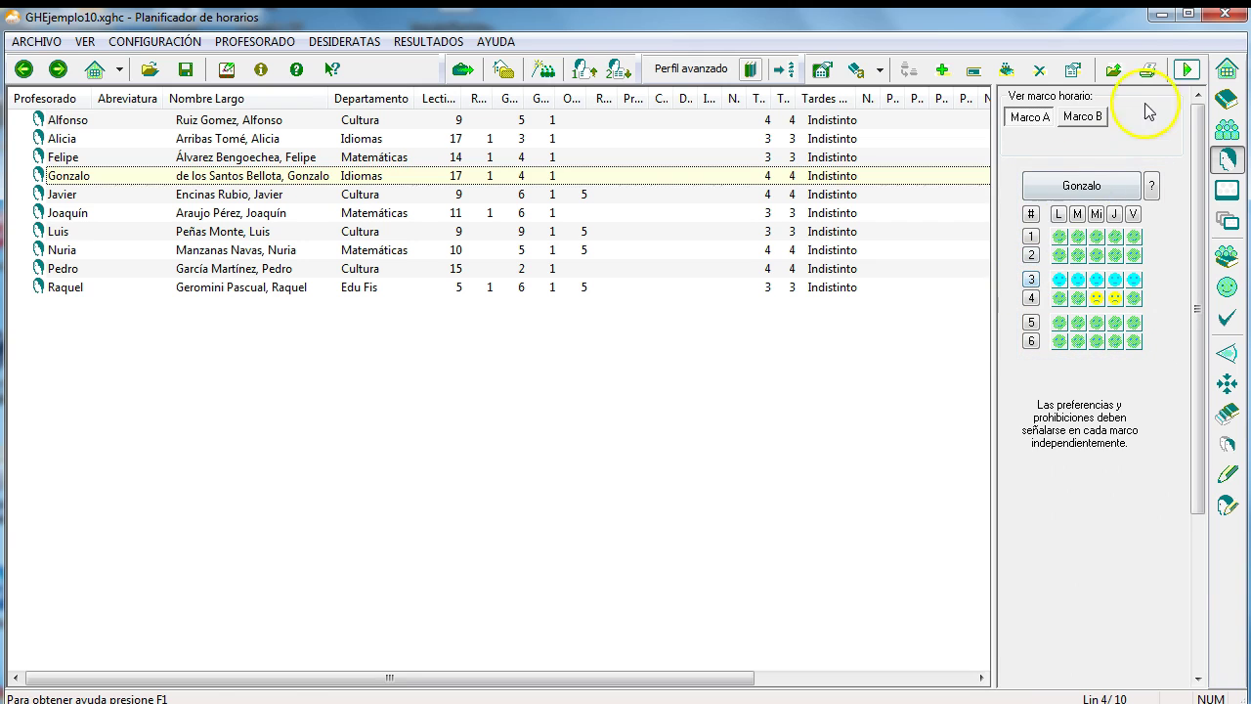
- Generate a new timetable result with the adjusted teacher preferences and page through the individual teachers' timetables of GHEjemplo10R5 in the editor
click(1187, 70)
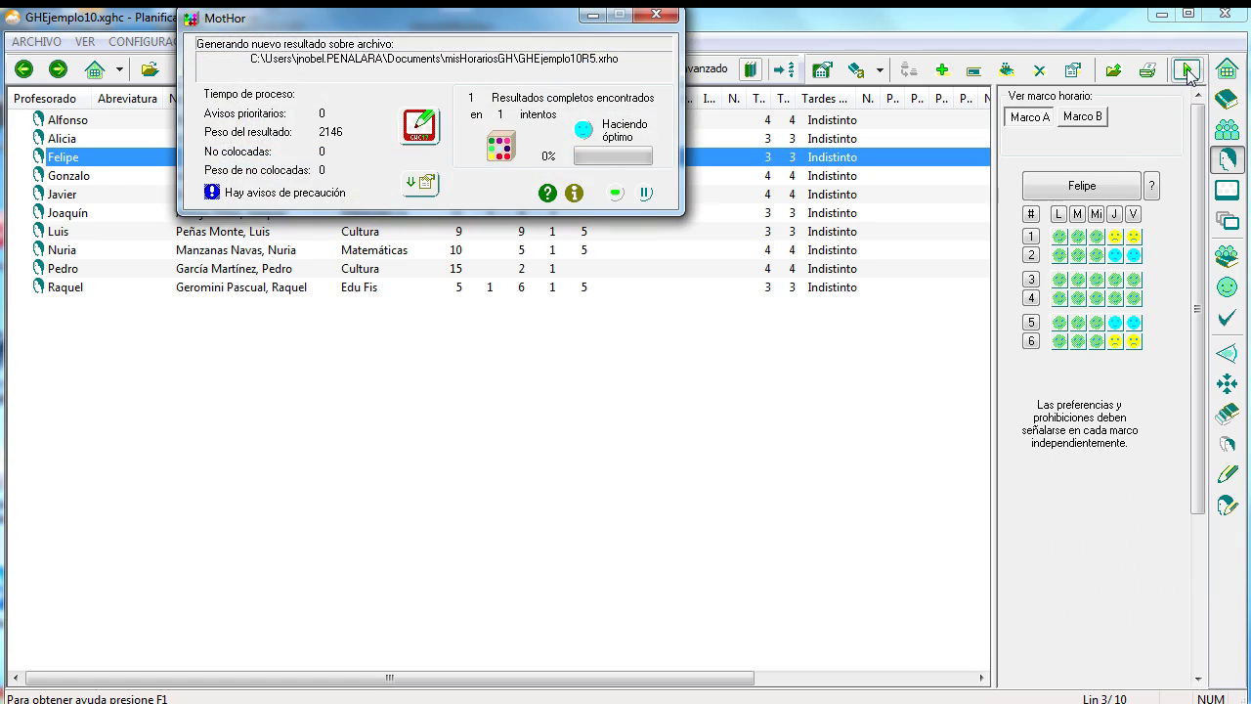
click(427, 184)
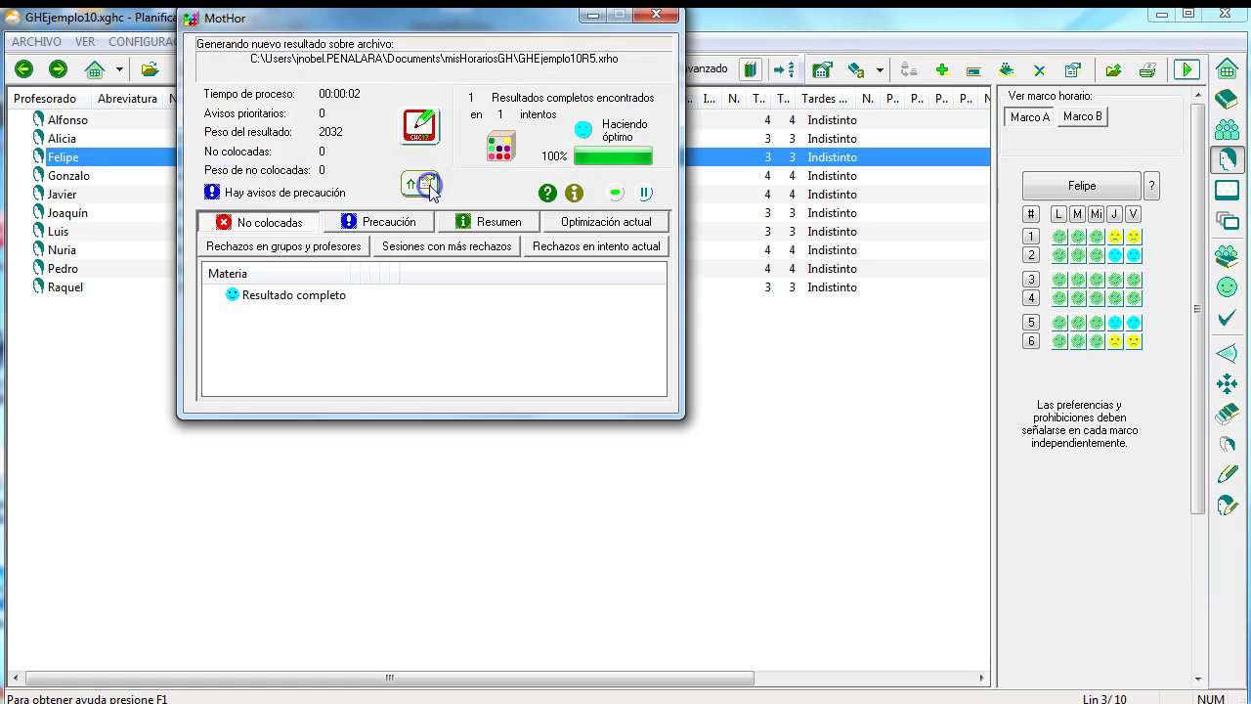
click(421, 125)
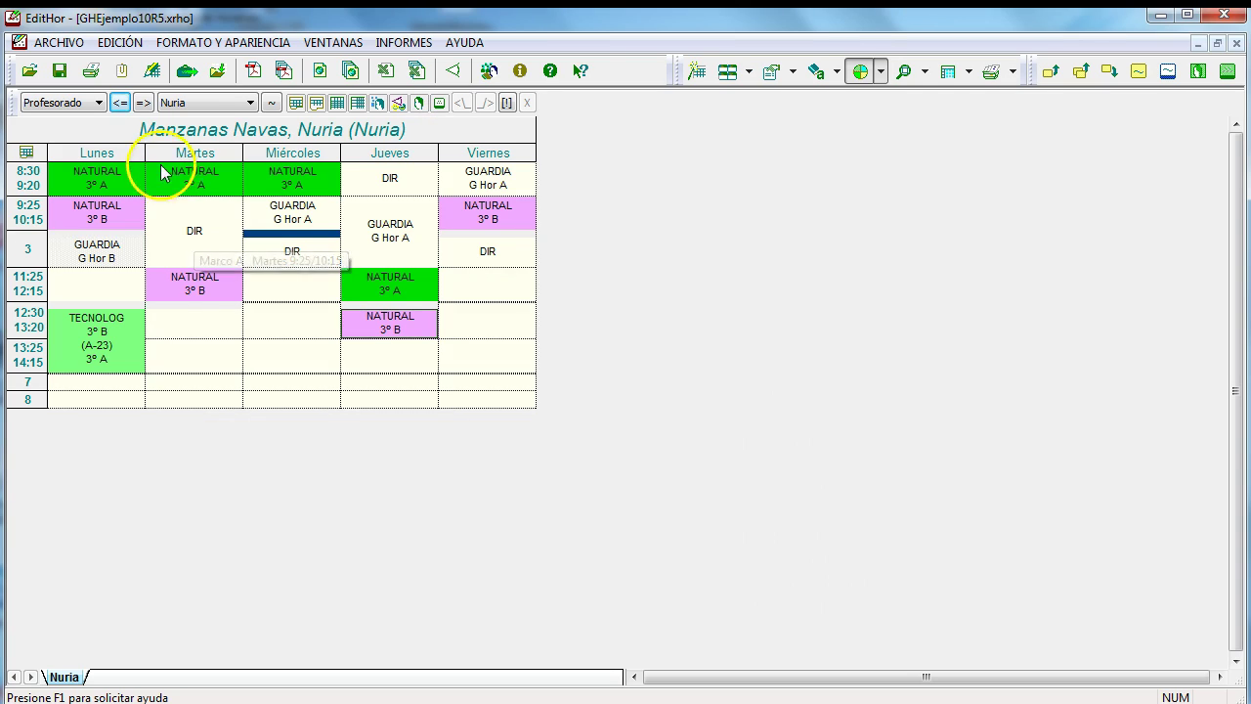
click(143, 103)
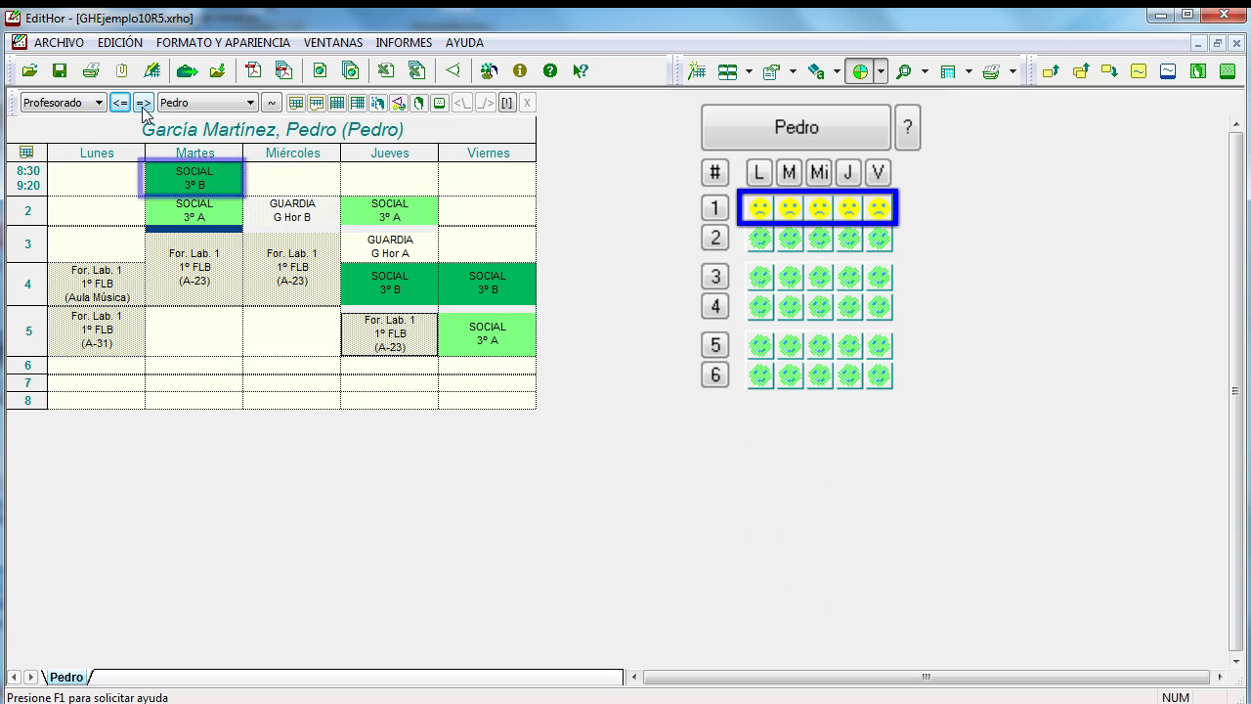
click(143, 102)
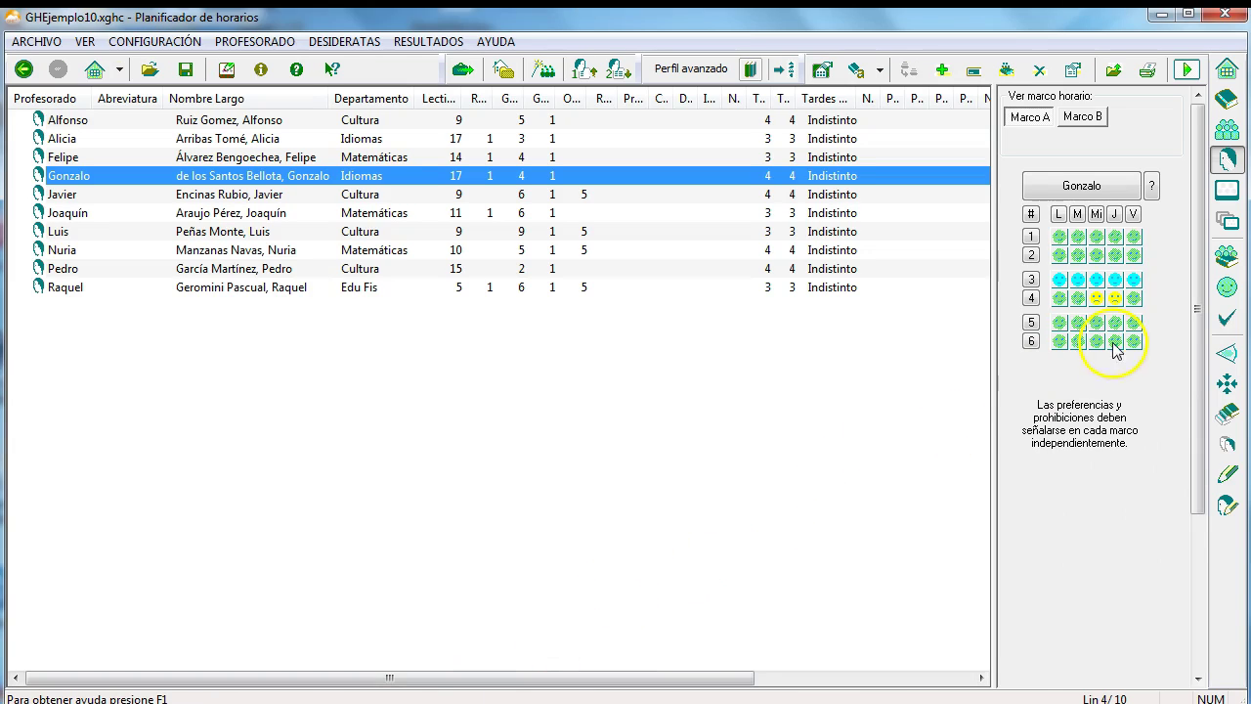
- Set the criteria weights: teachers' unoccupied intervals 9, teachers' preferred positions 6, No exceder lectivas continuadas 0 and Evitar seguido con el mismo grupo 7
click(1226, 289)
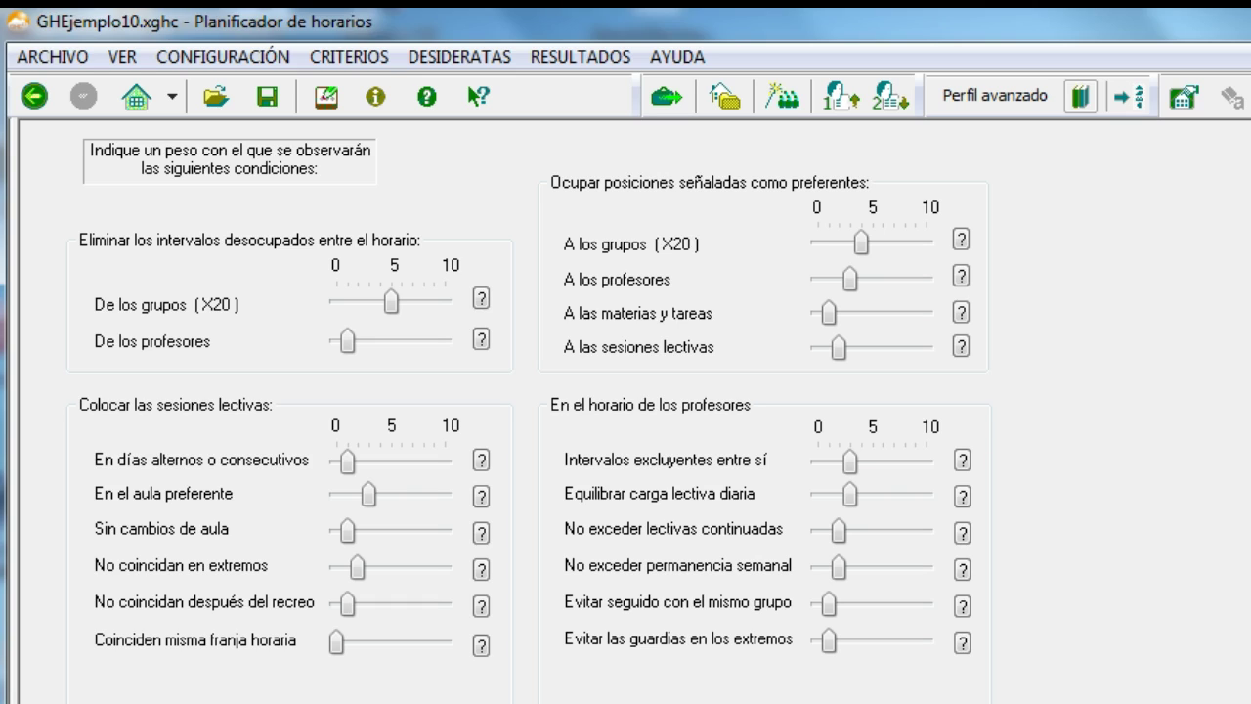
click(347, 344)
drag(359, 341, 433, 342)
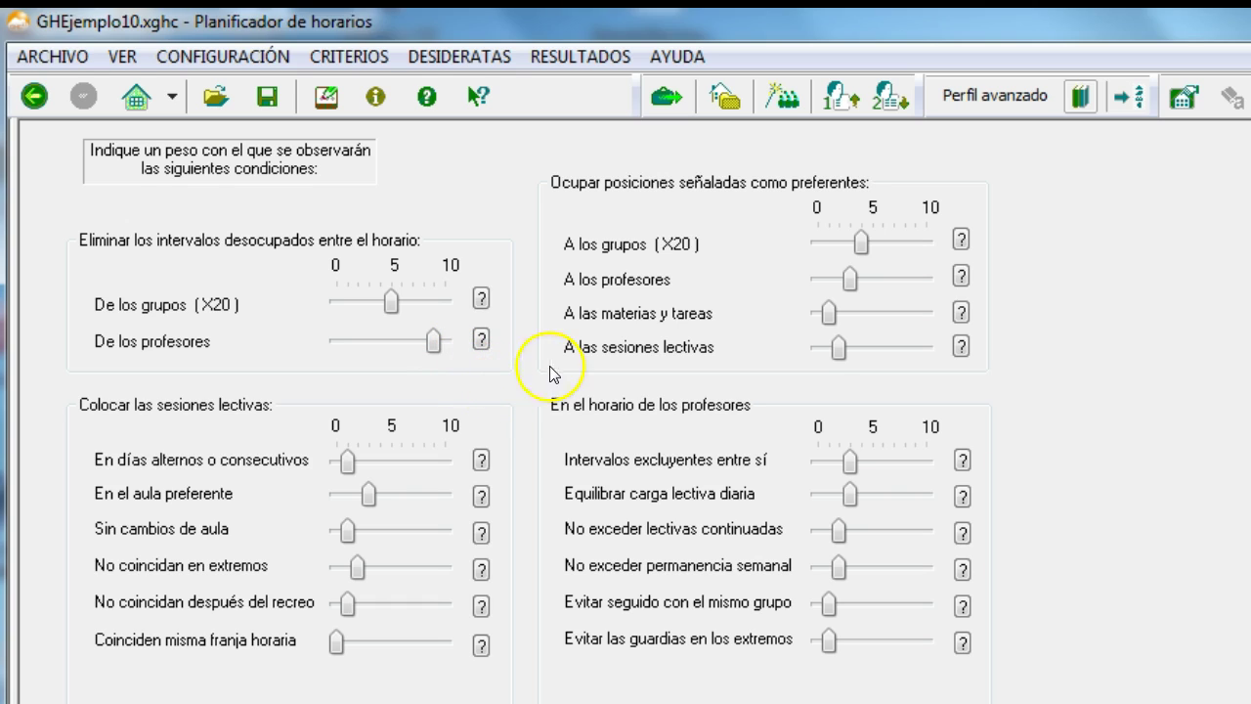
click(847, 278)
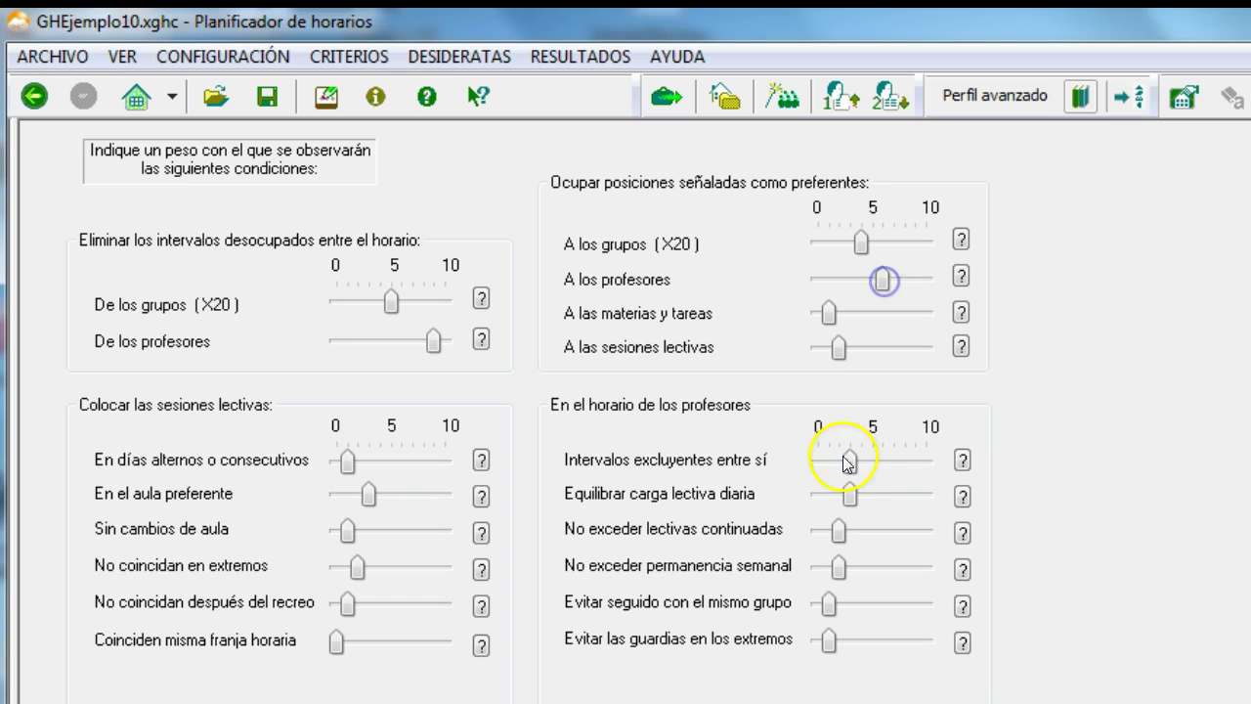
drag(837, 529, 825, 536)
click(829, 605)
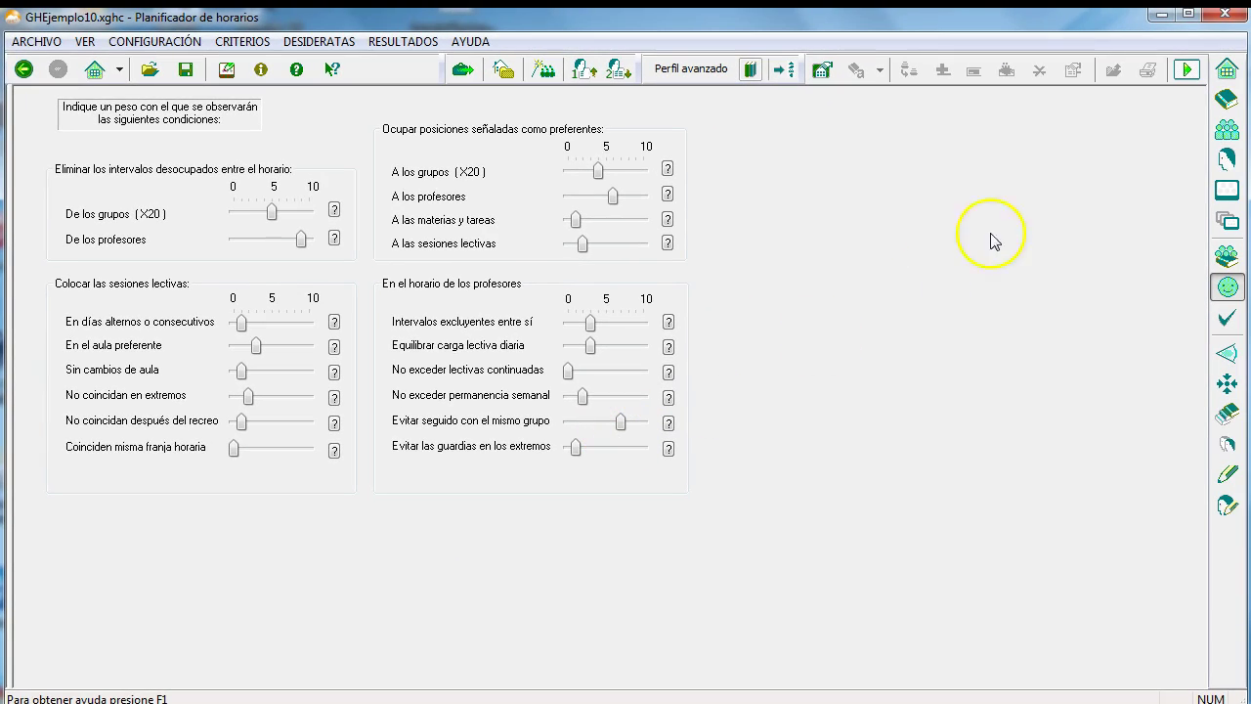
- Generate a result with the new criteria weights, update GHEjemplo10R1 with it in the editor and advance through the teachers' timetables
click(1186, 70)
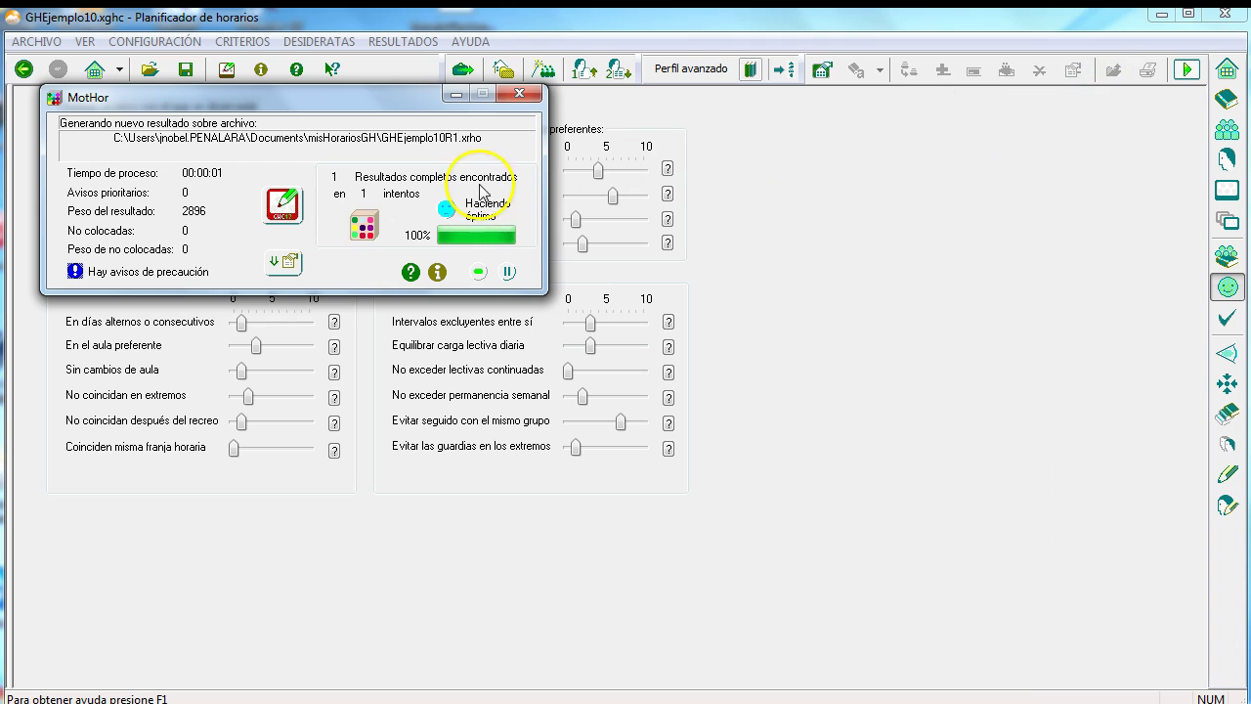
click(284, 205)
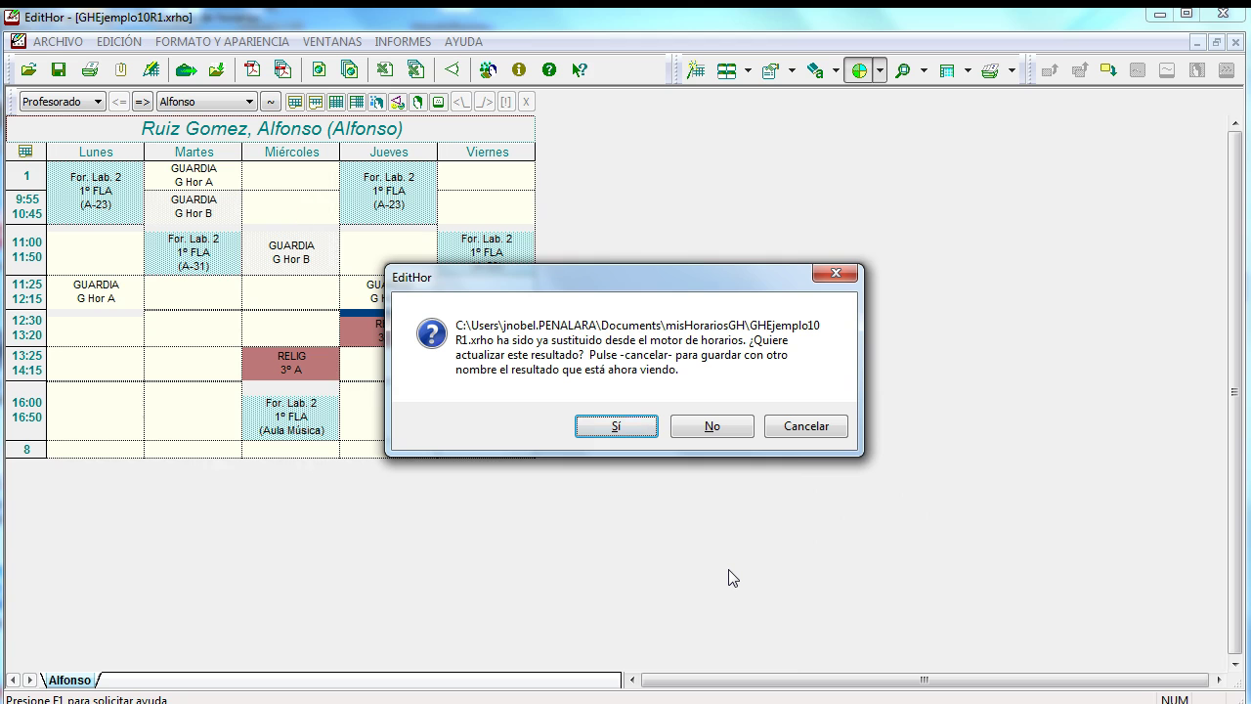
click(617, 428)
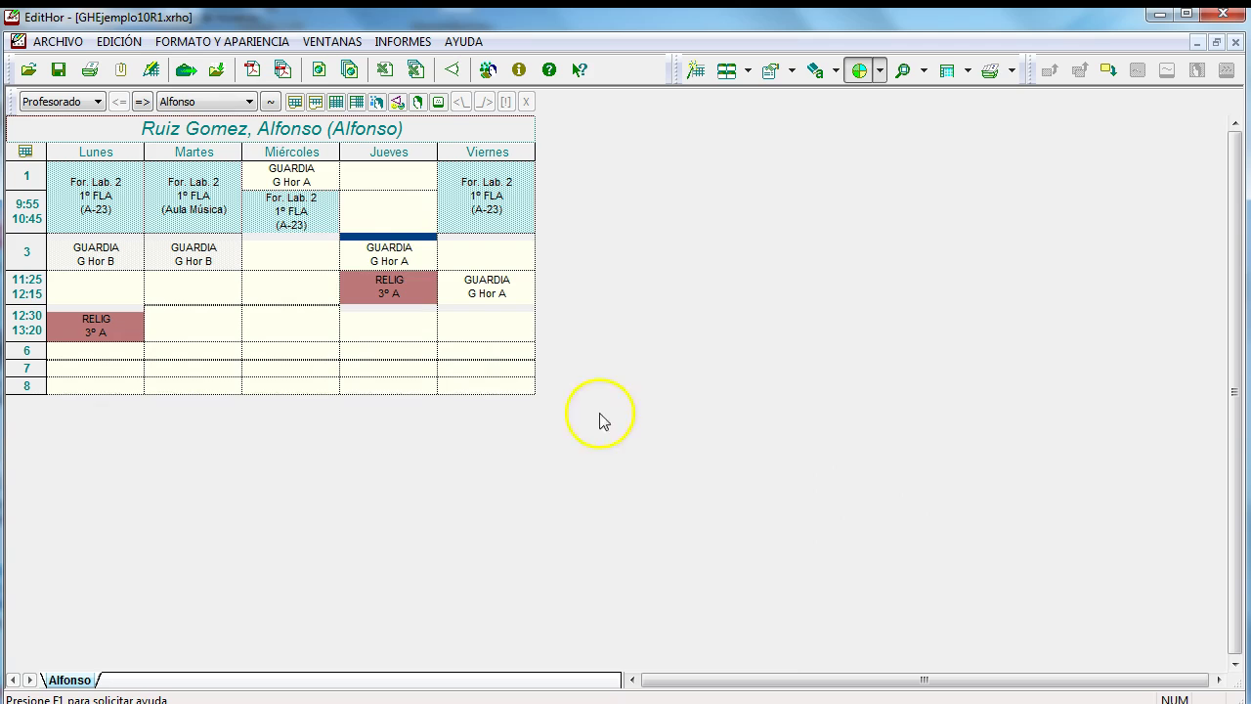
click(141, 102)
click(142, 102)
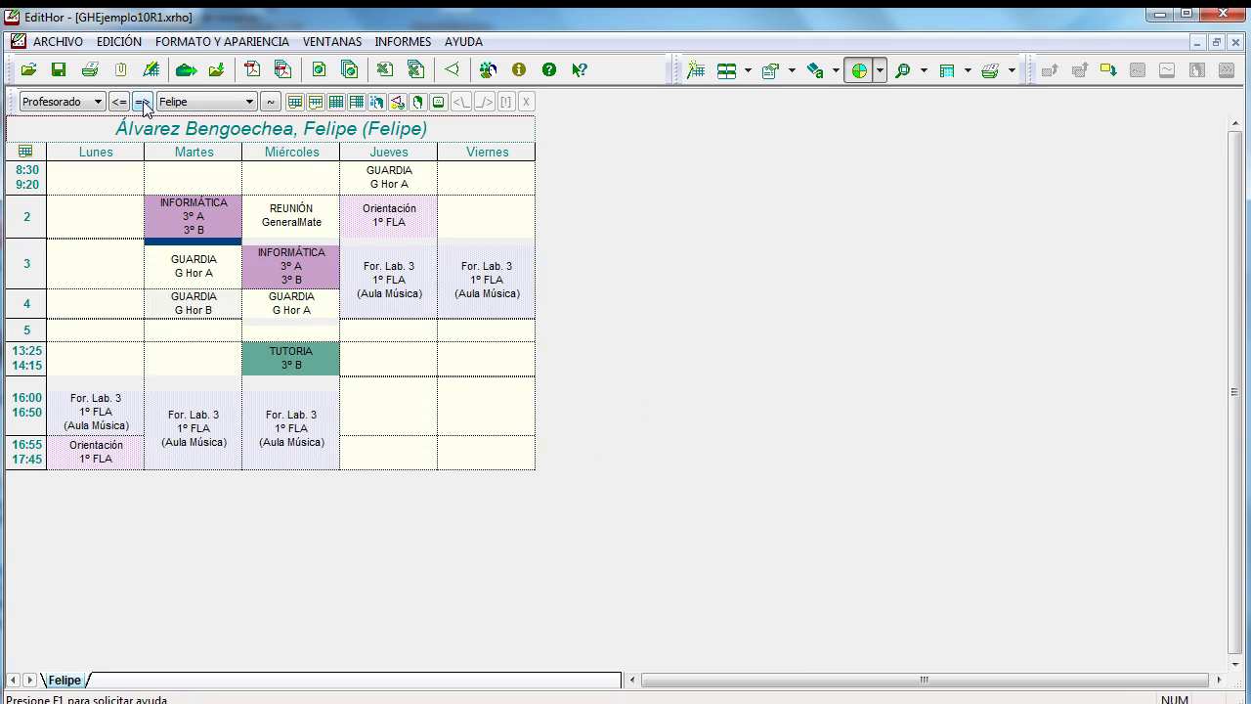